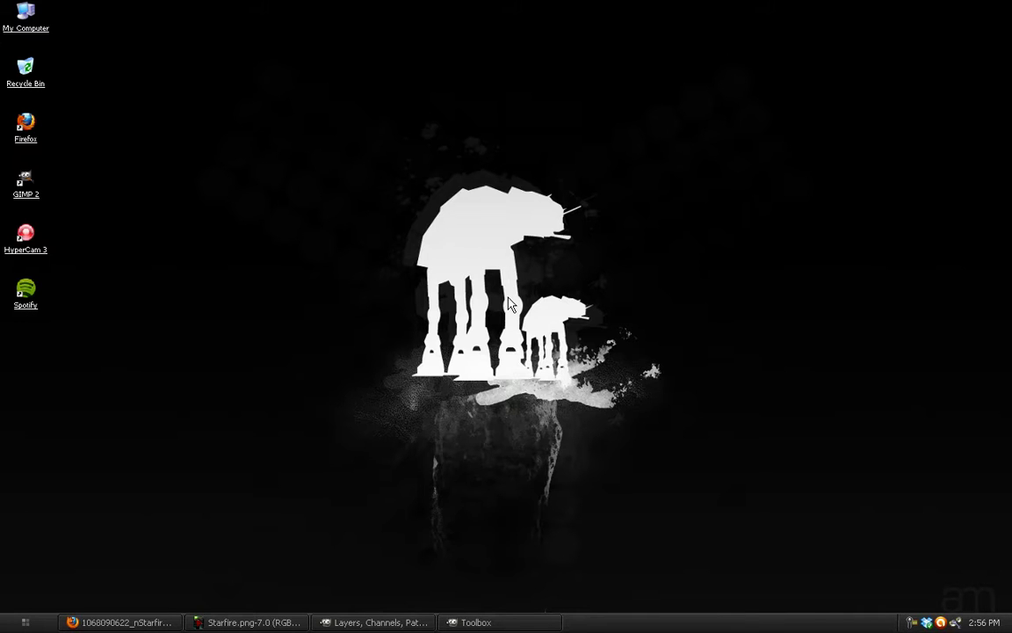
Switch to Firefox and compare the Starfire image with the Blackfire video still as references for the glowing energy balls
left_click(123, 622)
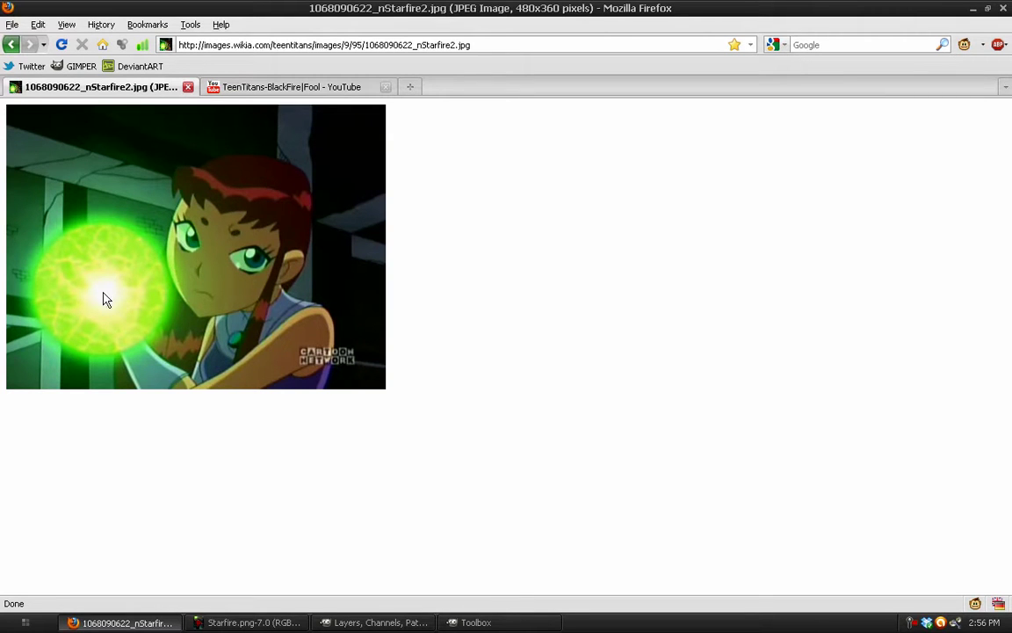
left_click(267, 89)
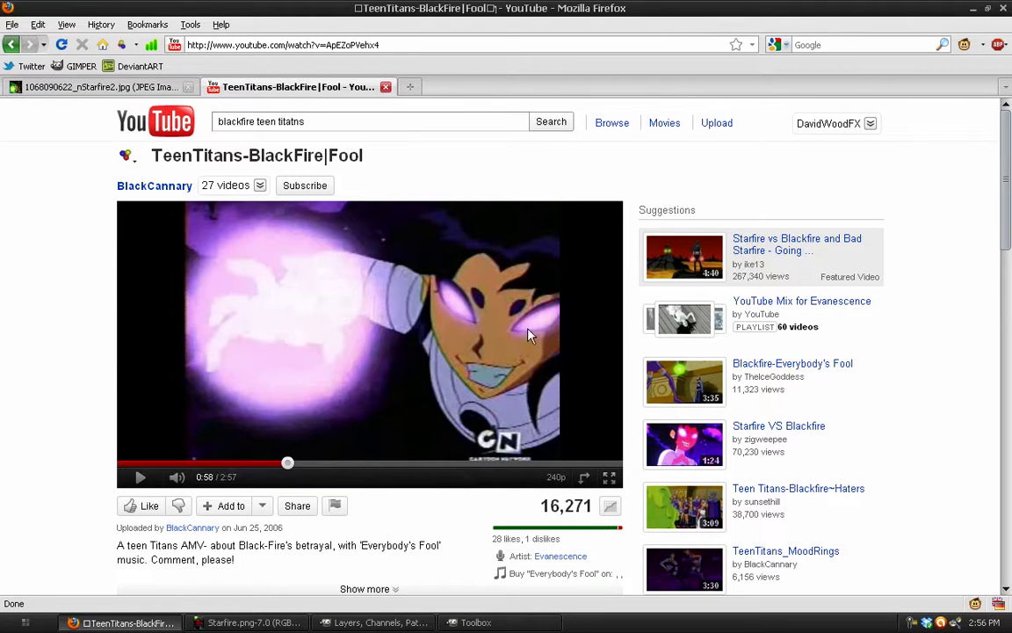
left_click(73, 87)
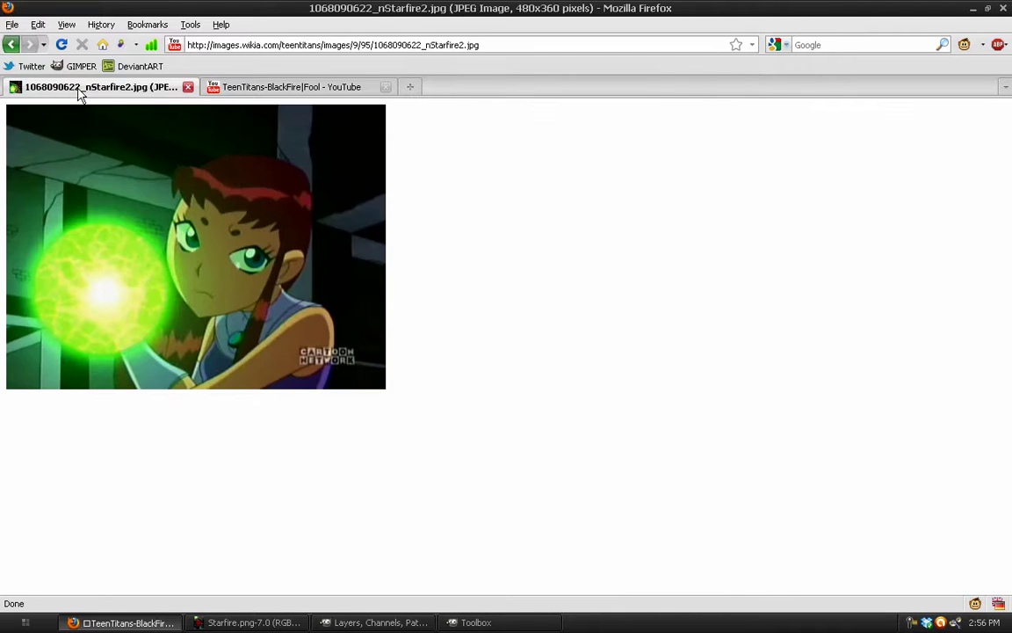
left_click(299, 87)
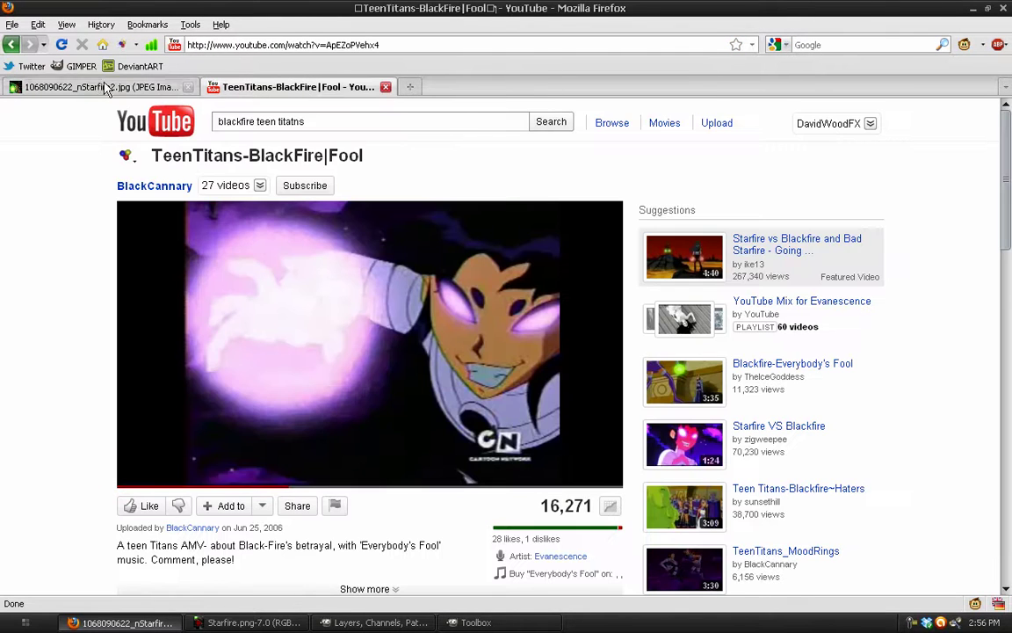
left_click(79, 87)
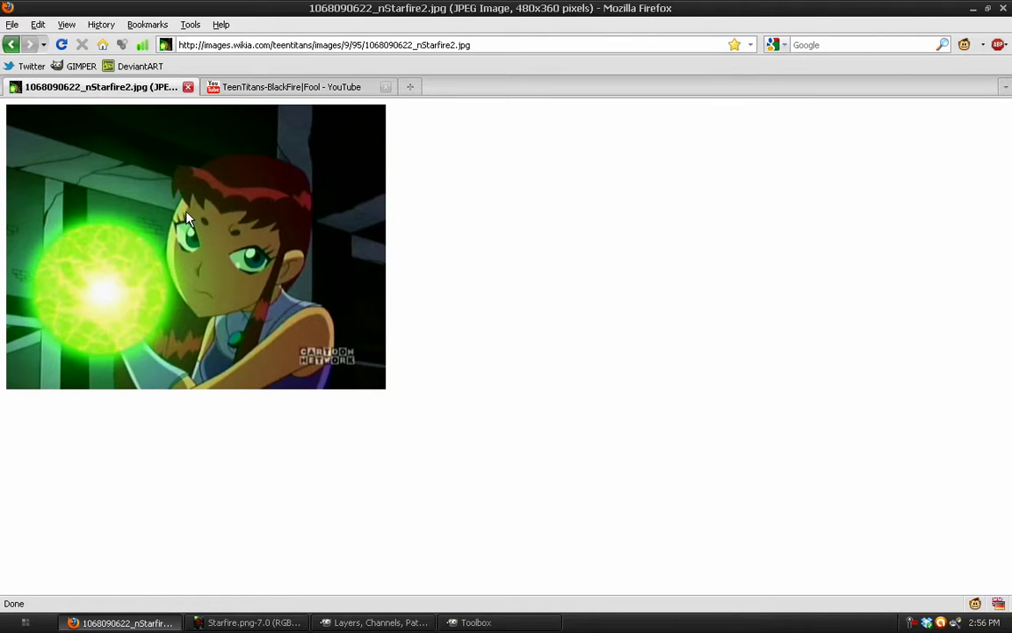
Switch to GIMP and bring up the Starfire.png, layers and toolbox windows over a cleared desktop
left_click(250, 622)
left_click_drag(364, 110, 316, 159)
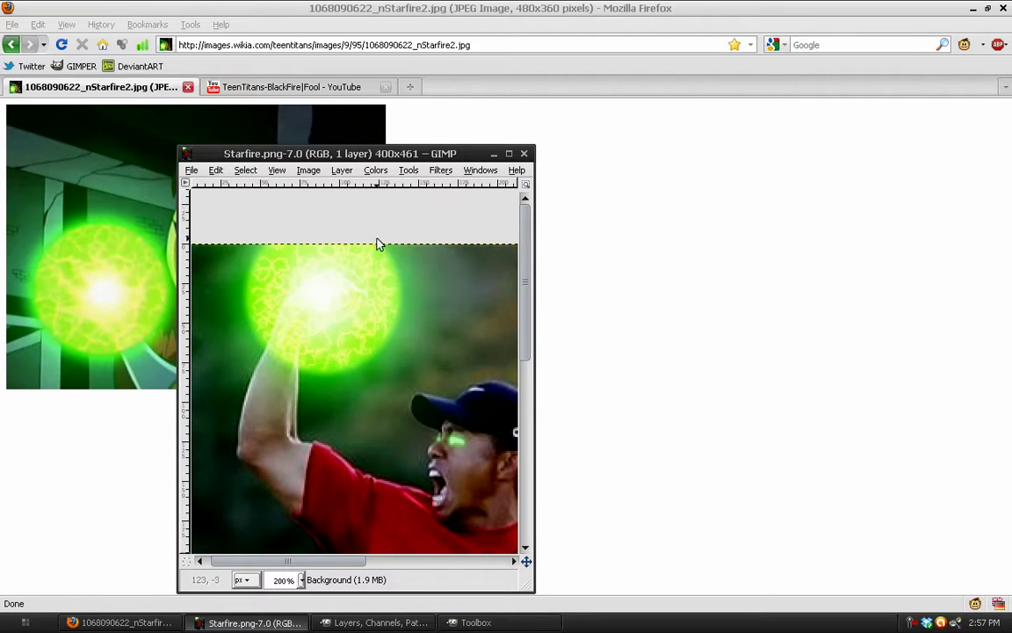
key("super+d")
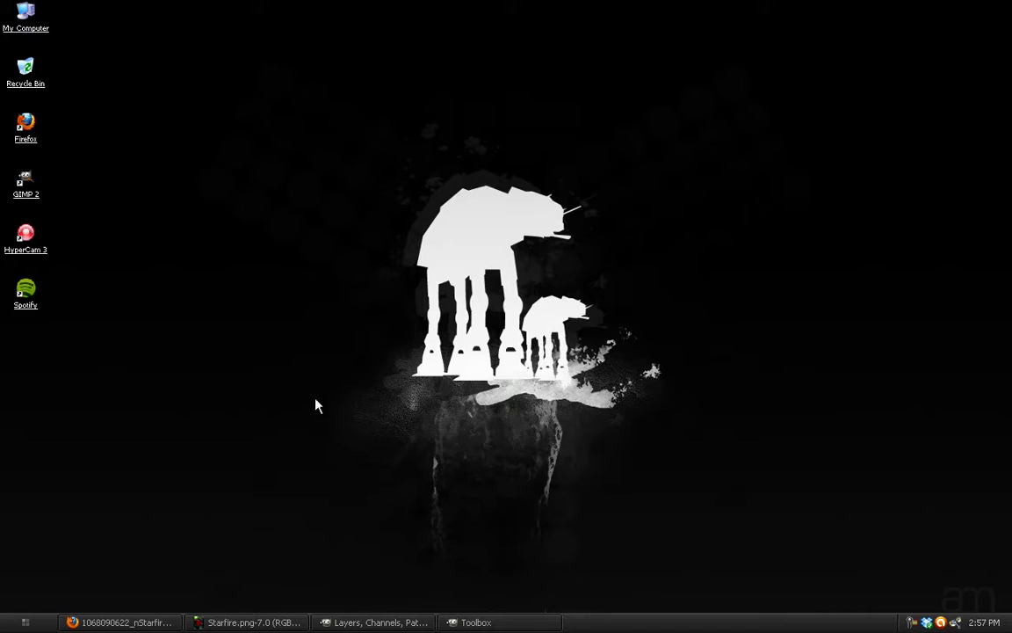
left_click(249, 622)
left_click(376, 622)
left_click(479, 622)
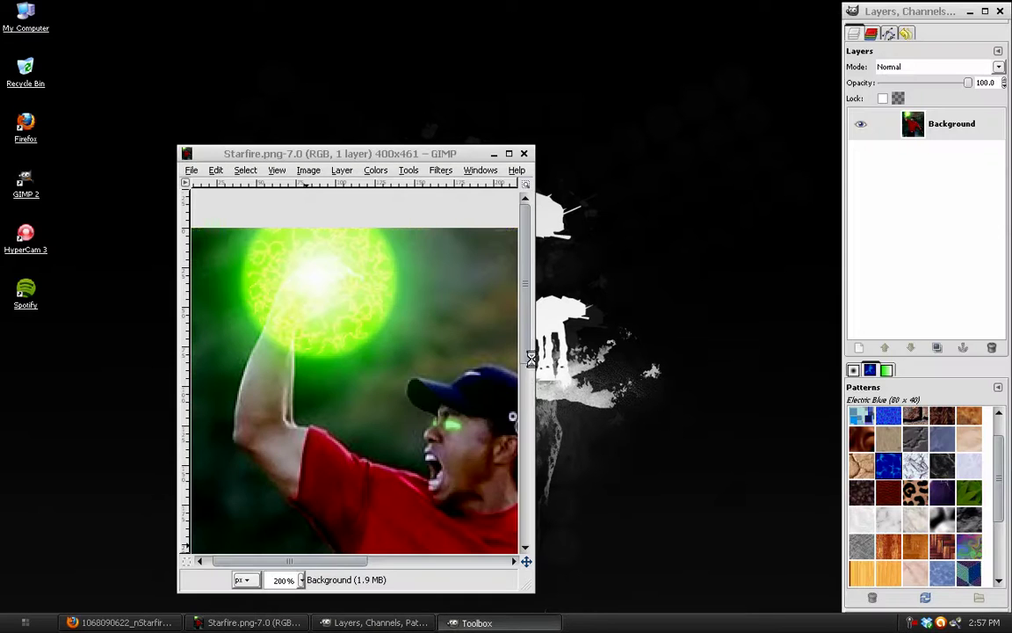
Close Starfire.png and open the recently used image Tiger.png
left_click_drag(439, 154, 462, 91)
key("ctrl+w")
left_click(217, 95)
mouse_move(373, 196)
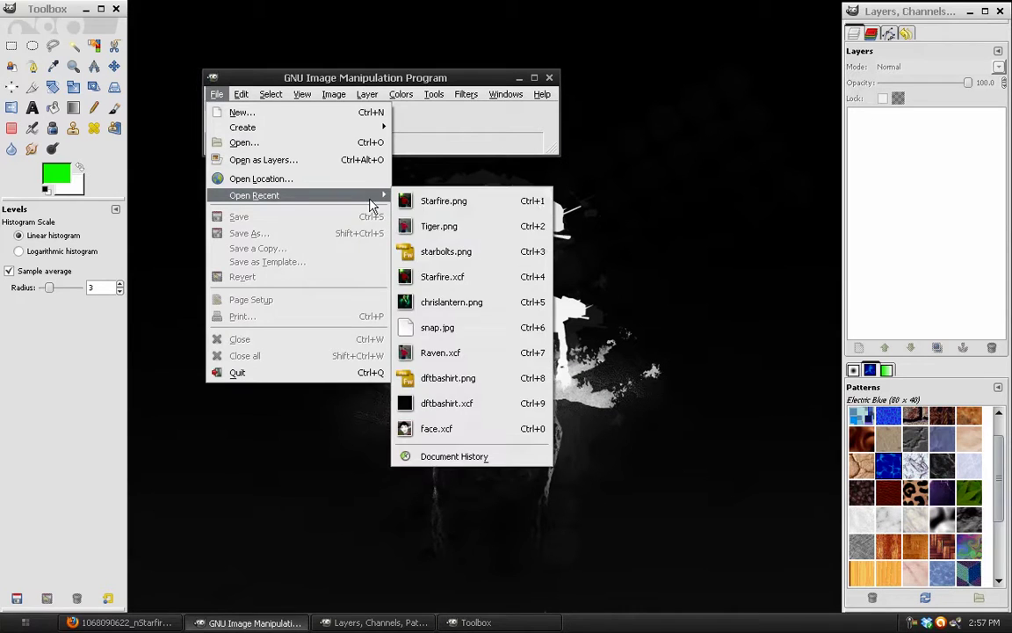
left_click(463, 226)
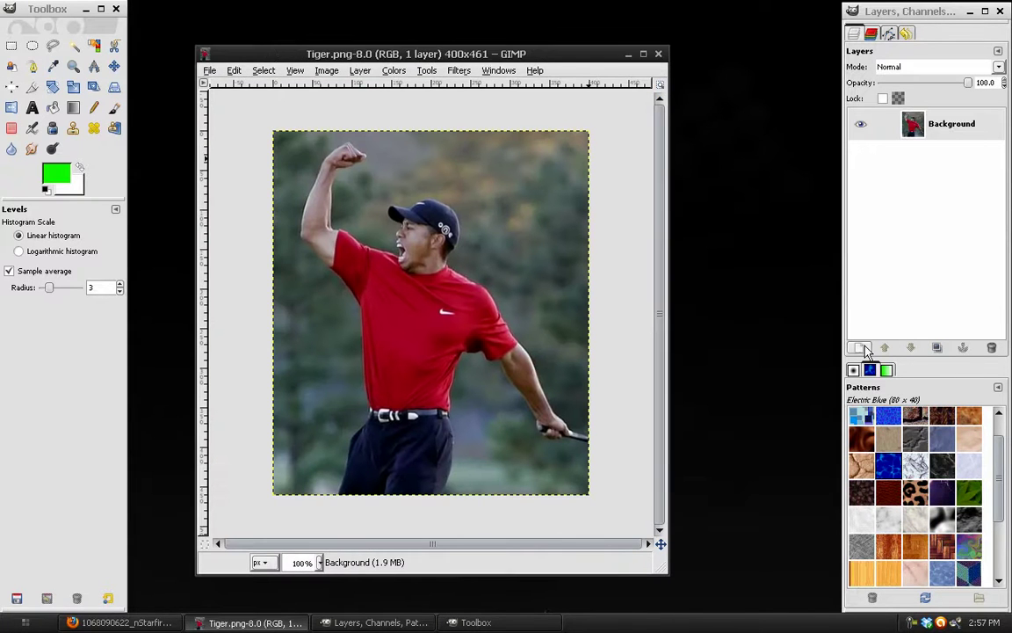
Add a transparent 400 × 461 px layer and draw a circular selection about 94 px wide over the shirt's chest
left_click(859, 347)
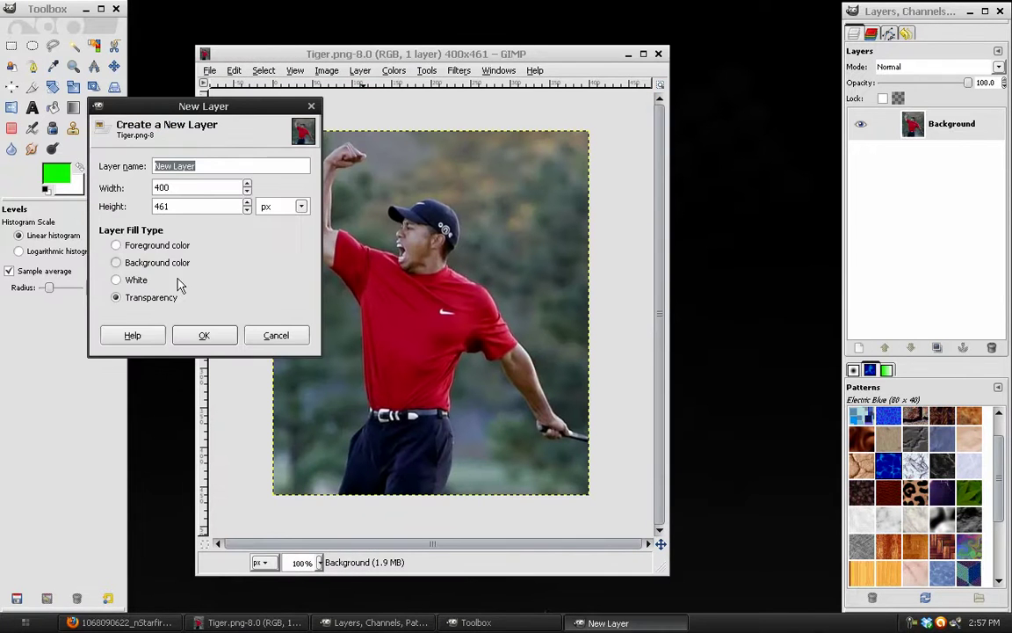
left_click(204, 334)
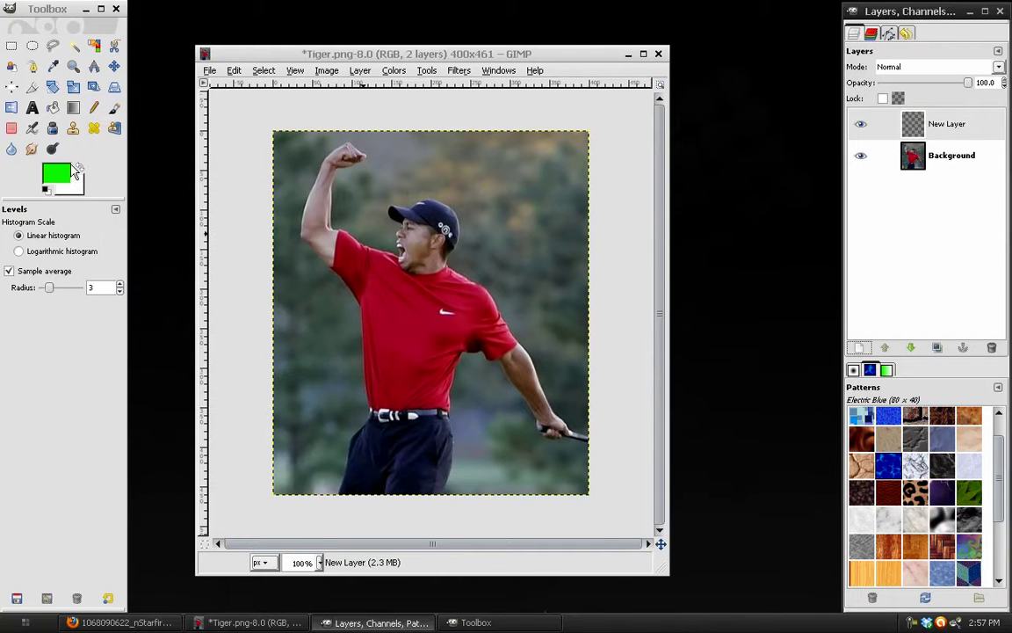
left_click(33, 45)
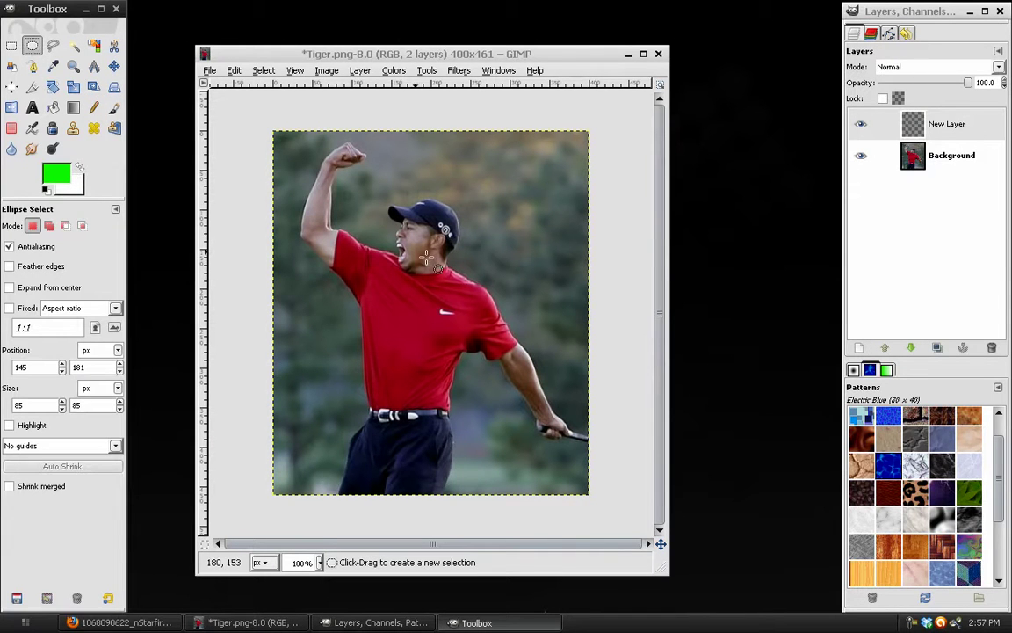
left_click_drag(460, 310, 396, 244)
key("shift")
left_click_drag(439, 289, 446, 312)
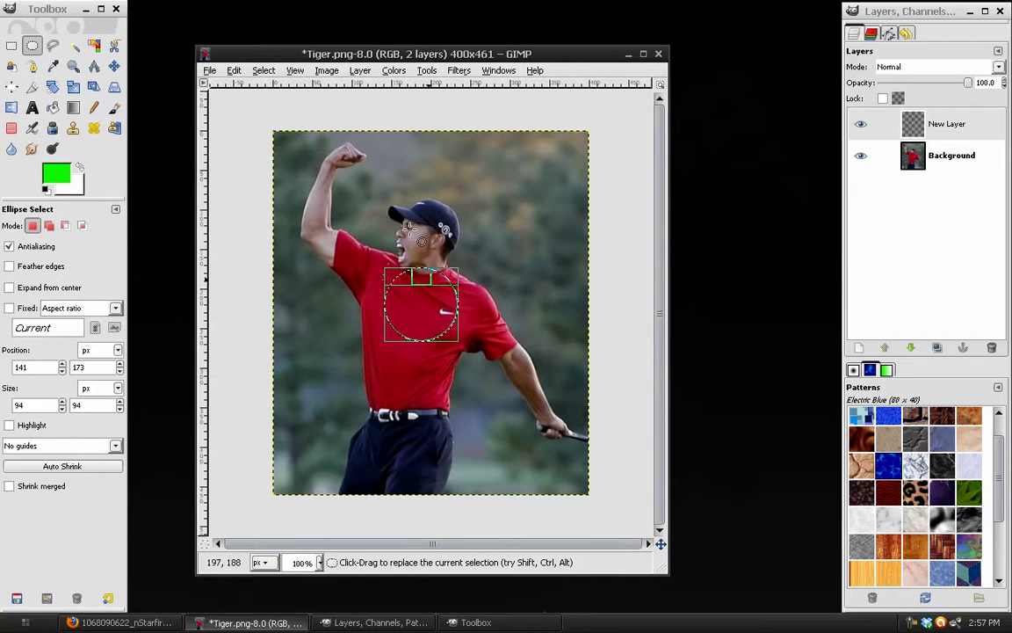
Feather the circular selection by 5 pixels
left_click(263, 71)
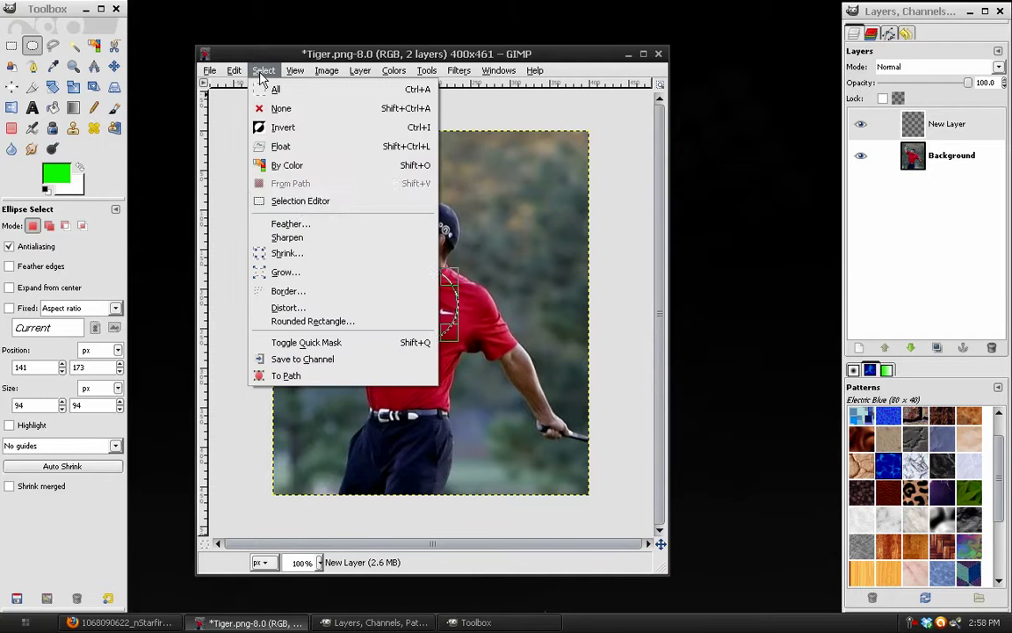
left_click(303, 225)
left_click_drag(450, 267, 603, 204)
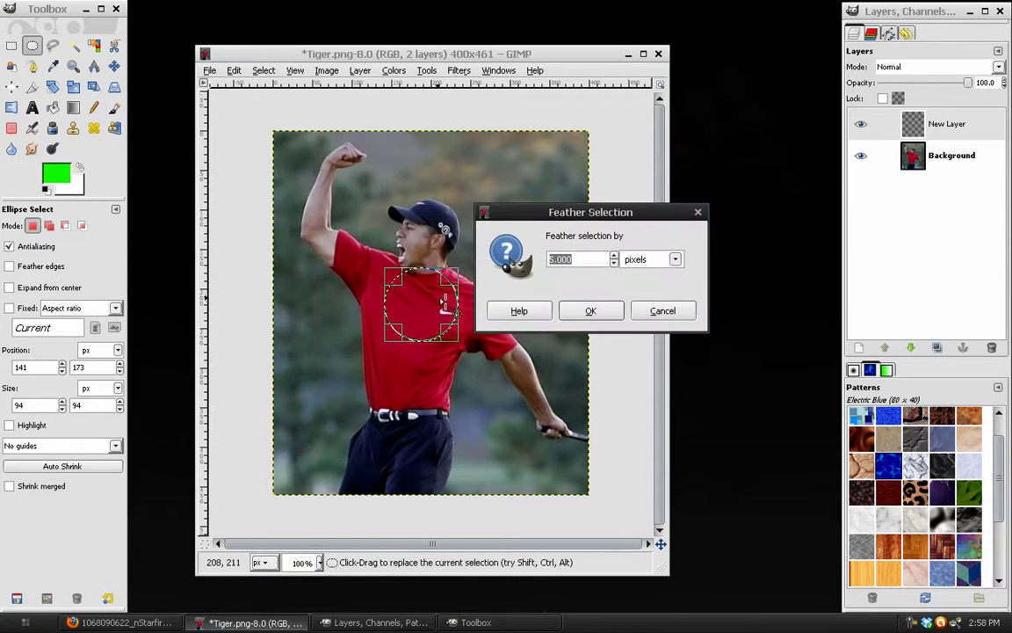
left_click(591, 313)
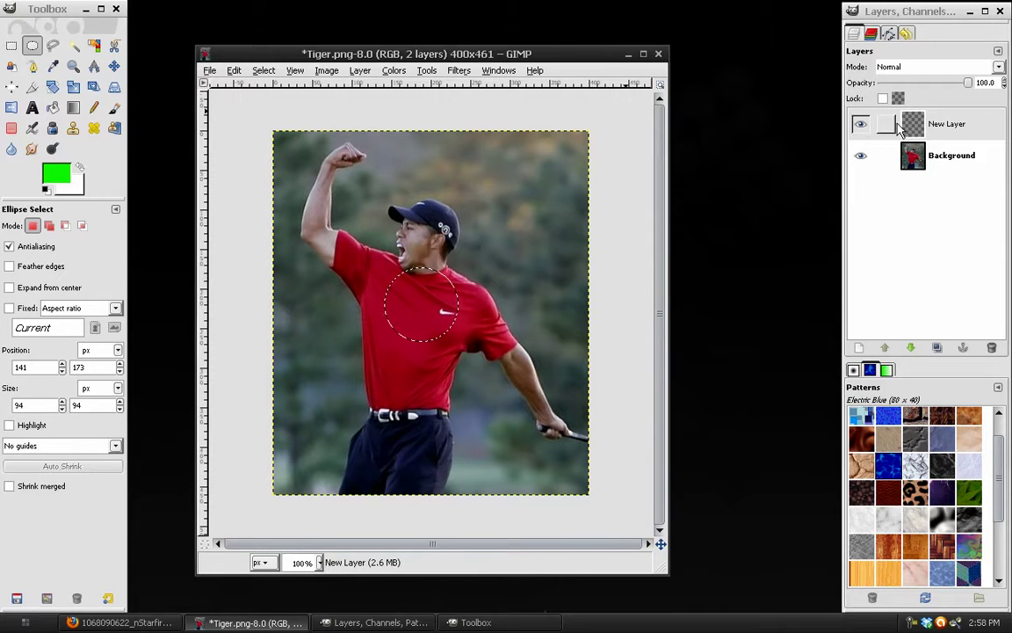
Fill the circular selection on the new layer with the green foreground color 17ff00
left_click(58, 176)
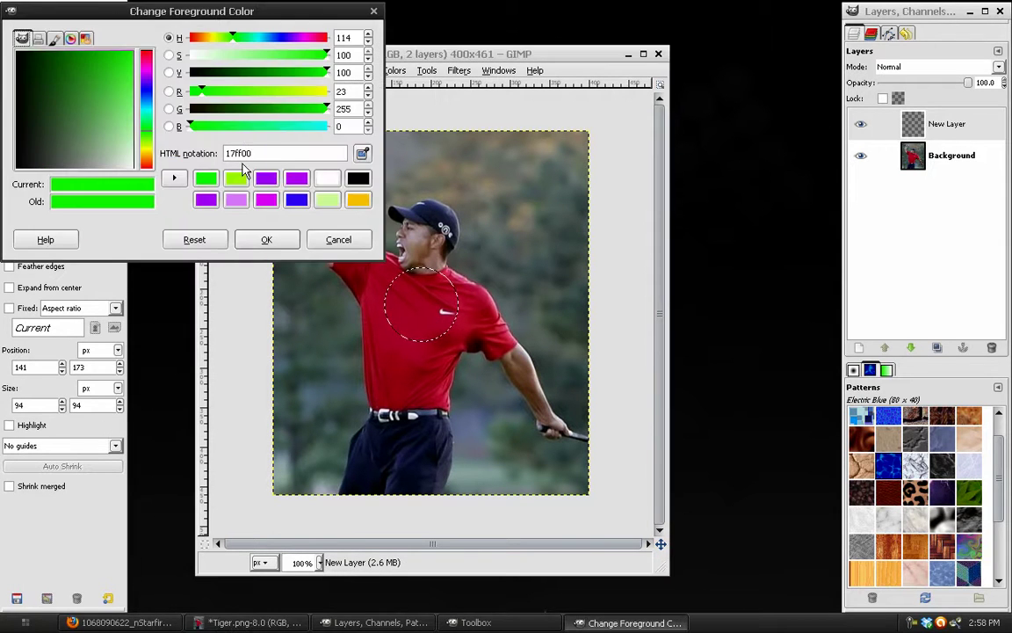
left_click_drag(202, 16, 575, 87)
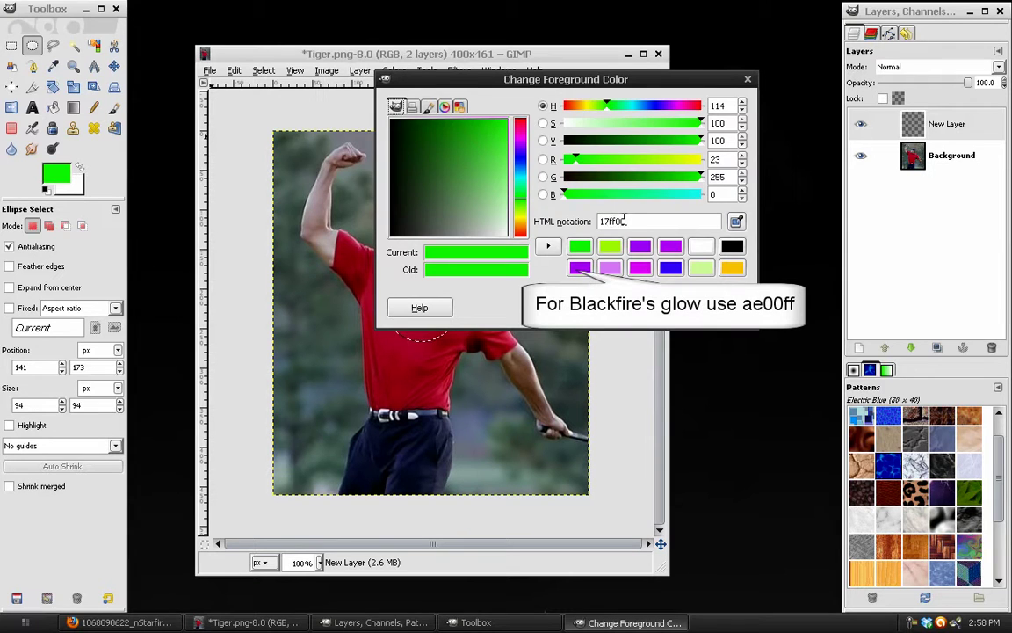
left_click(720, 306)
left_click(233, 70)
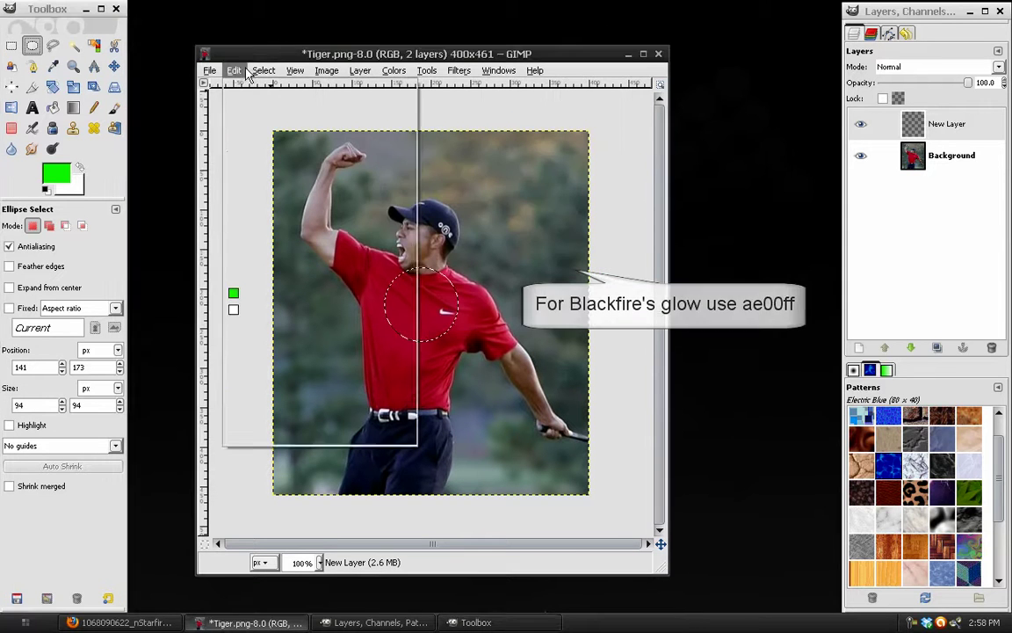
left_click(268, 293)
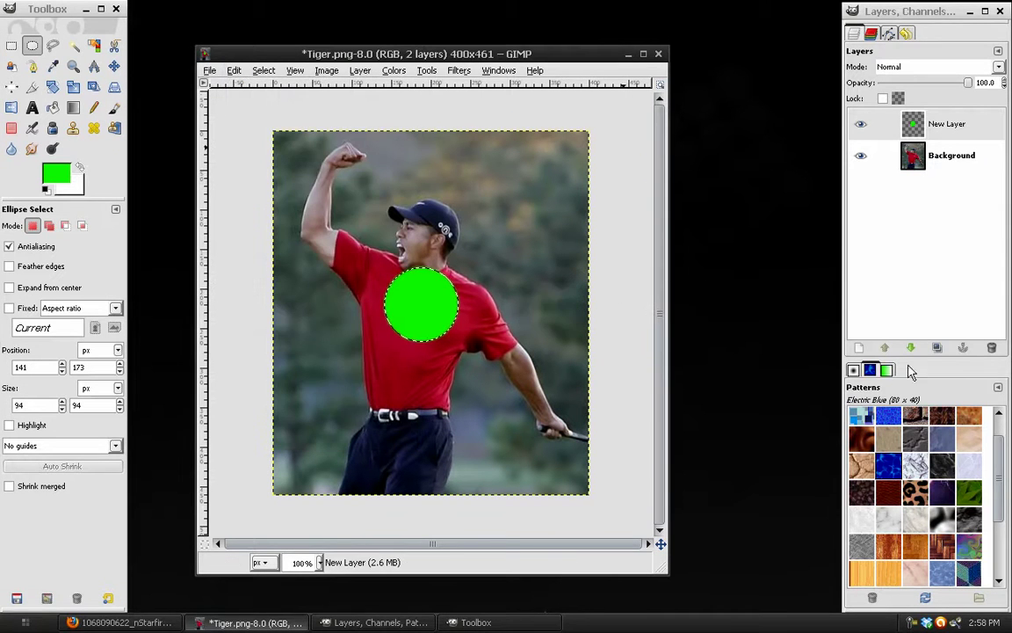
Add another transparent layer and fill the circular selection on it with the foreground color a5ff00
left_click(860, 348)
left_click(236, 374)
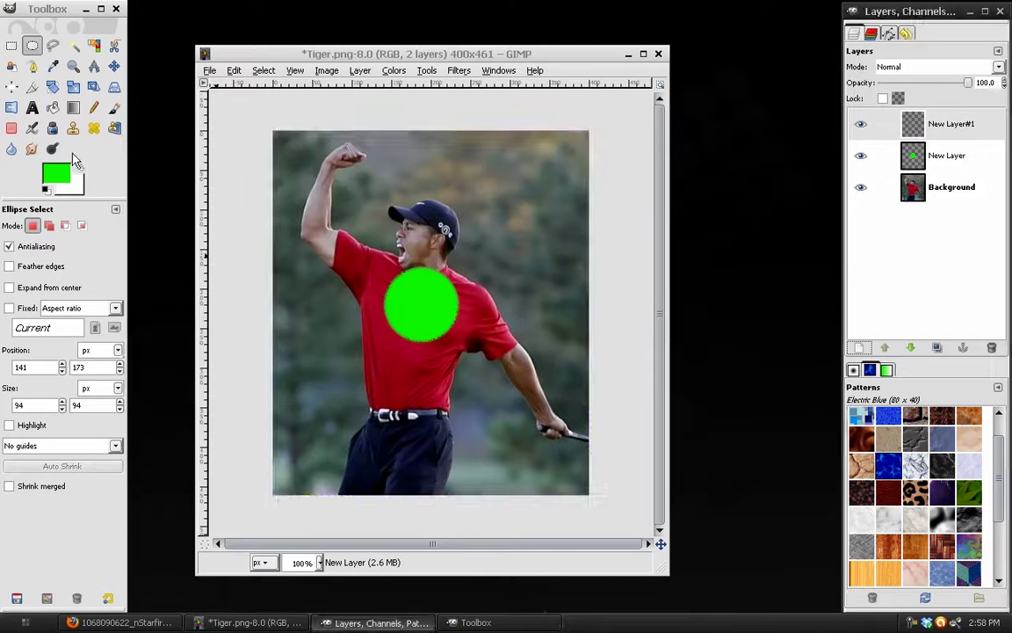
left_click(69, 178)
left_click(235, 178)
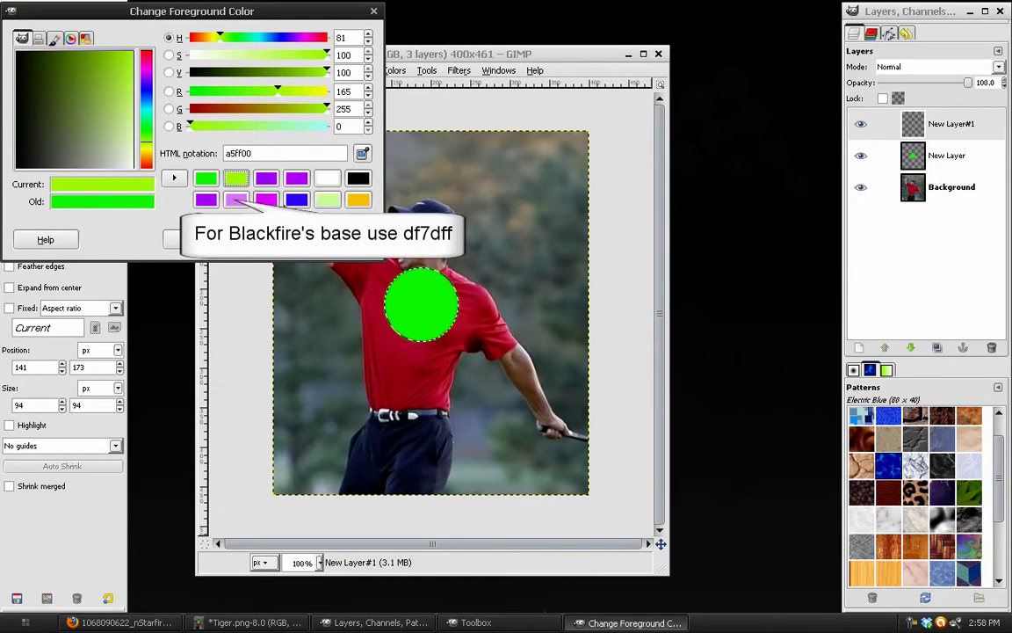
left_click(345, 239)
left_click(234, 70)
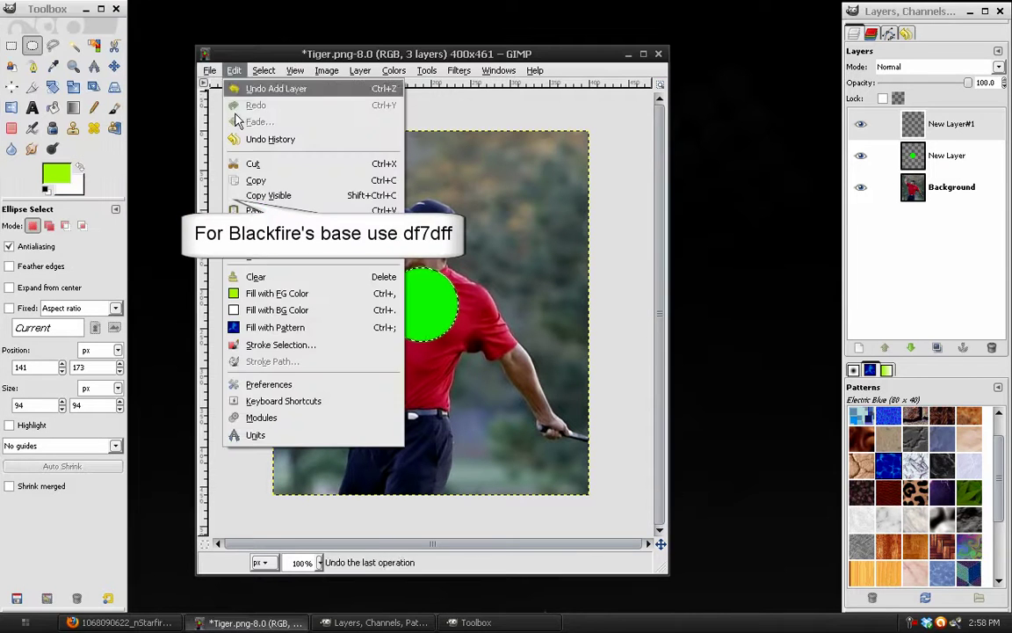
left_click(283, 289)
Add a third transparent layer and render Solid Noise in the circle with randomized seed, detail 8 and X and Y size 11
key("ctrl+shift+n")
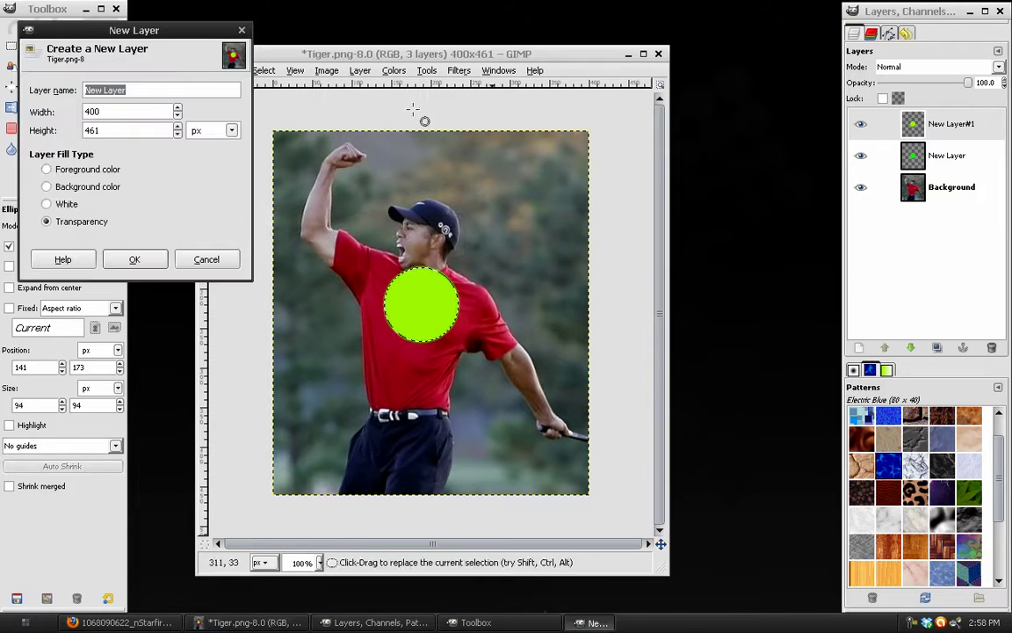
left_click(134, 259)
left_click(459, 71)
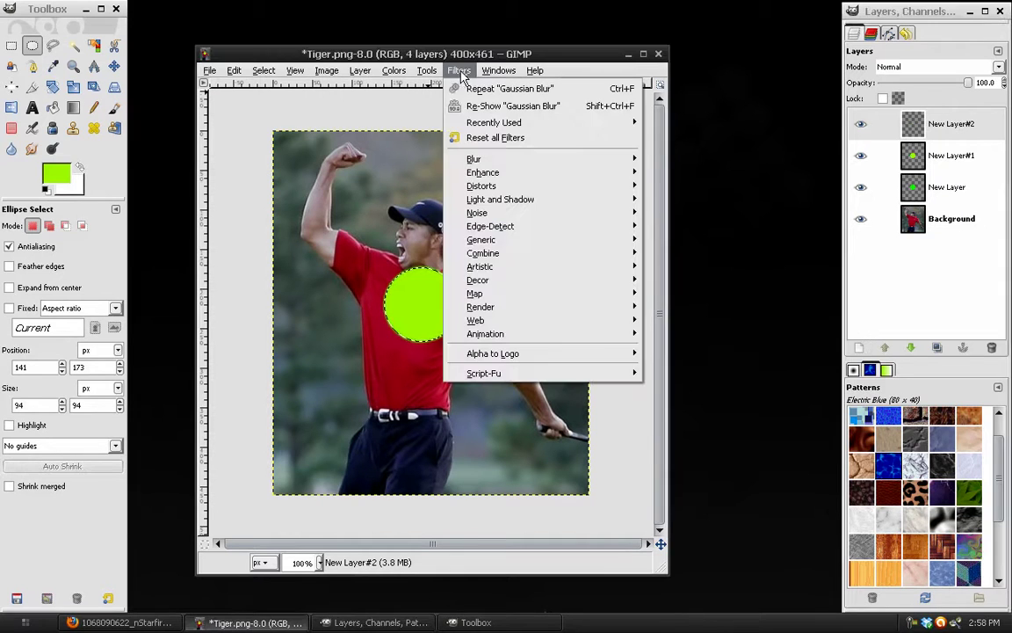
mouse_move(615, 307)
mouse_move(703, 307)
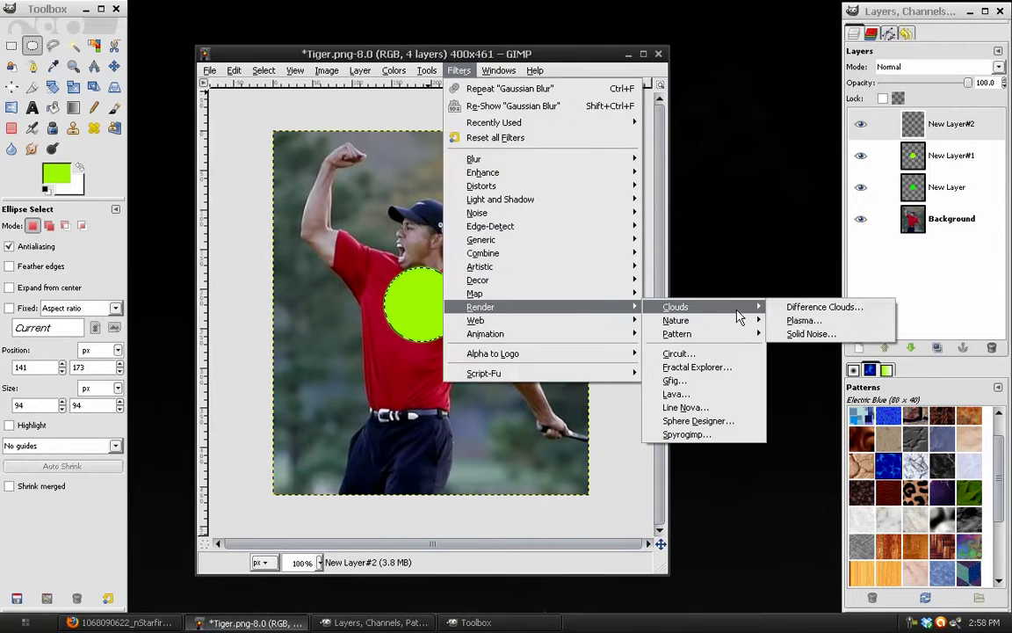
left_click(801, 335)
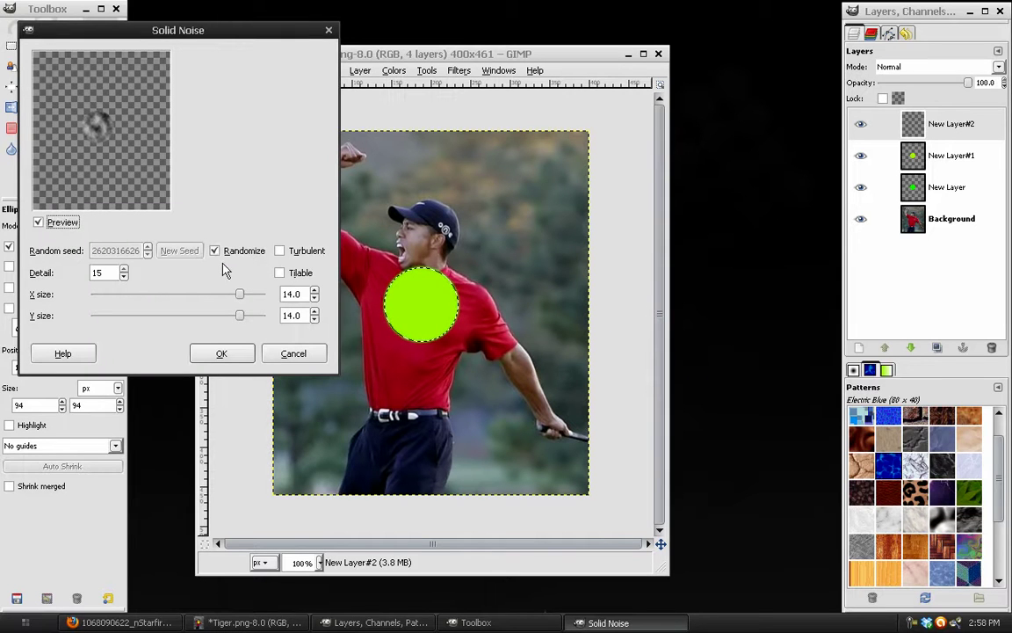
left_click(124, 277)
left_click(123, 277)
left_click(108, 295)
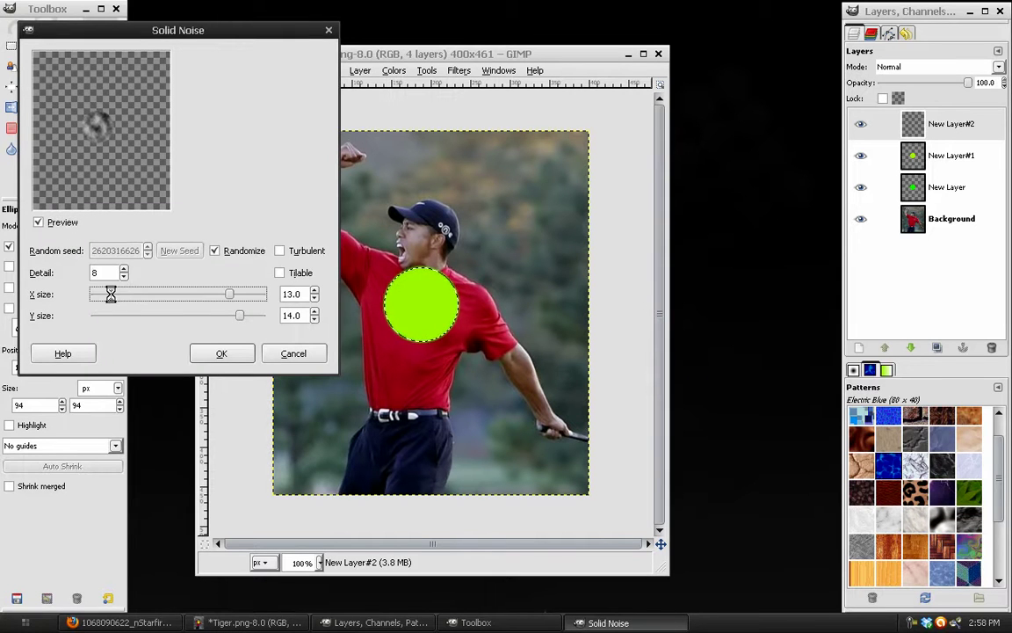
left_click(118, 315)
left_click(117, 294)
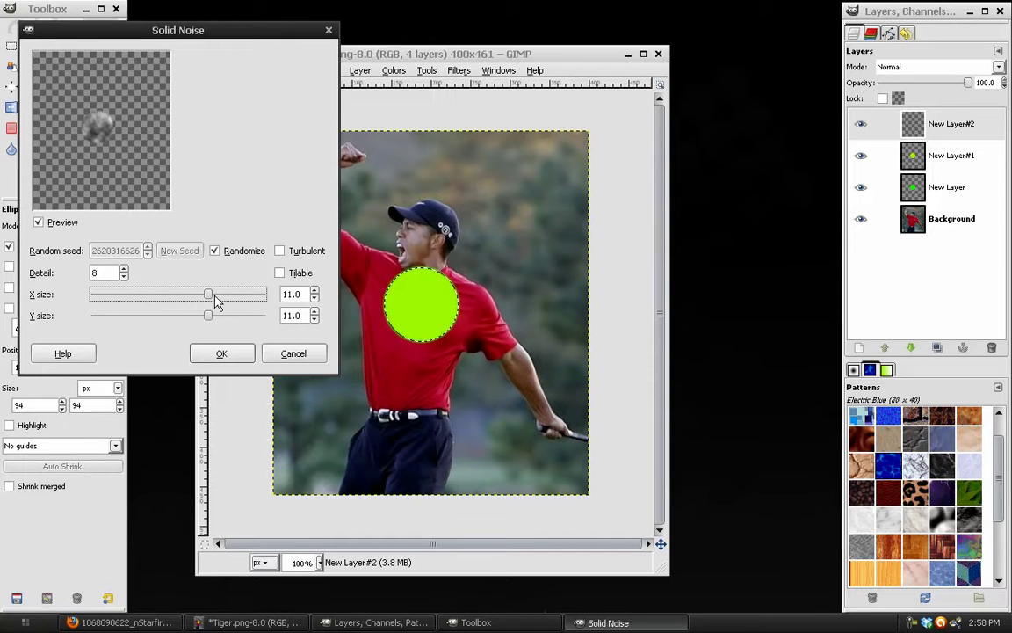
left_click(233, 350)
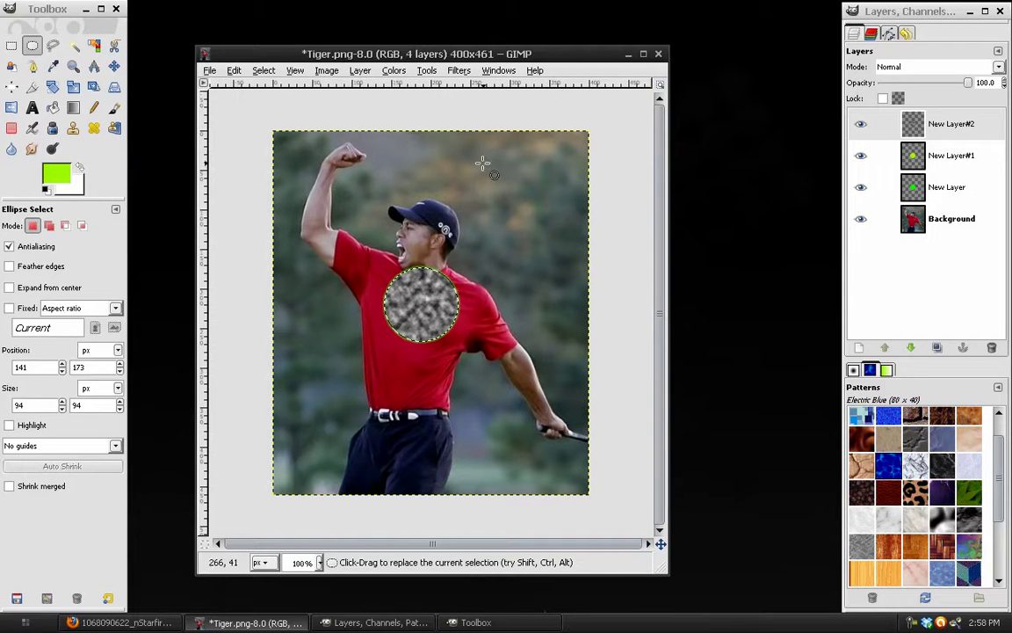
Try rendering Difference Clouds in the circle on the top noise layer with X and Y size 9, and undo it
left_click(459, 70)
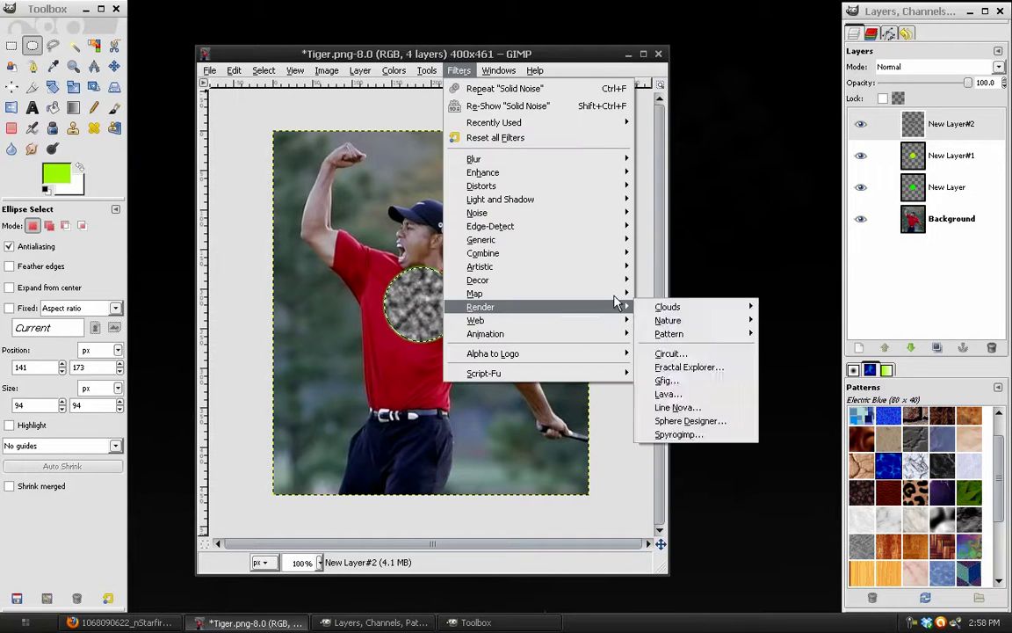
mouse_move(615, 308)
mouse_move(694, 306)
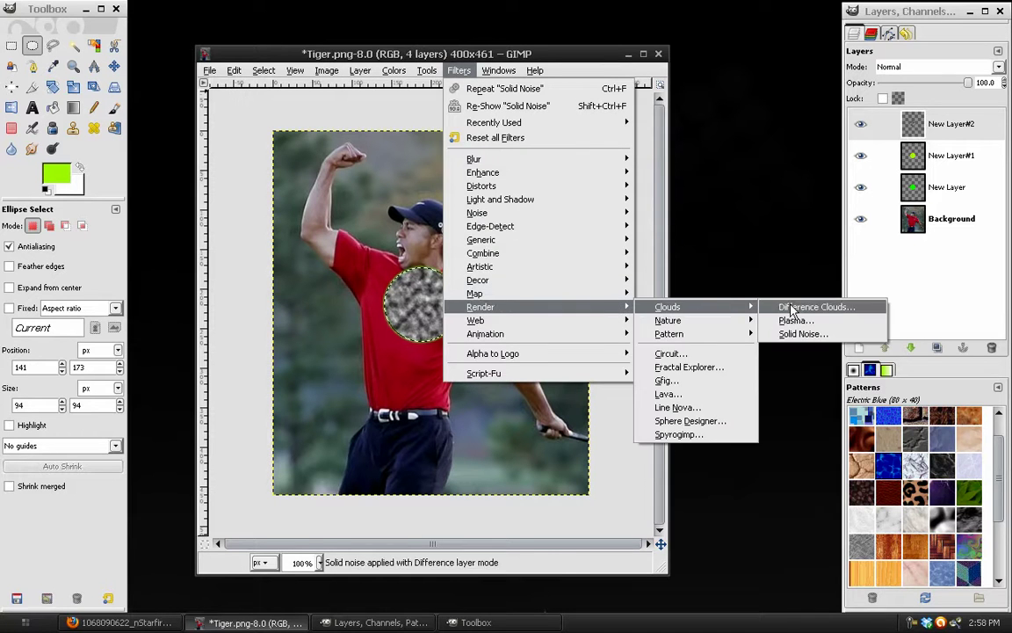
left_click(801, 309)
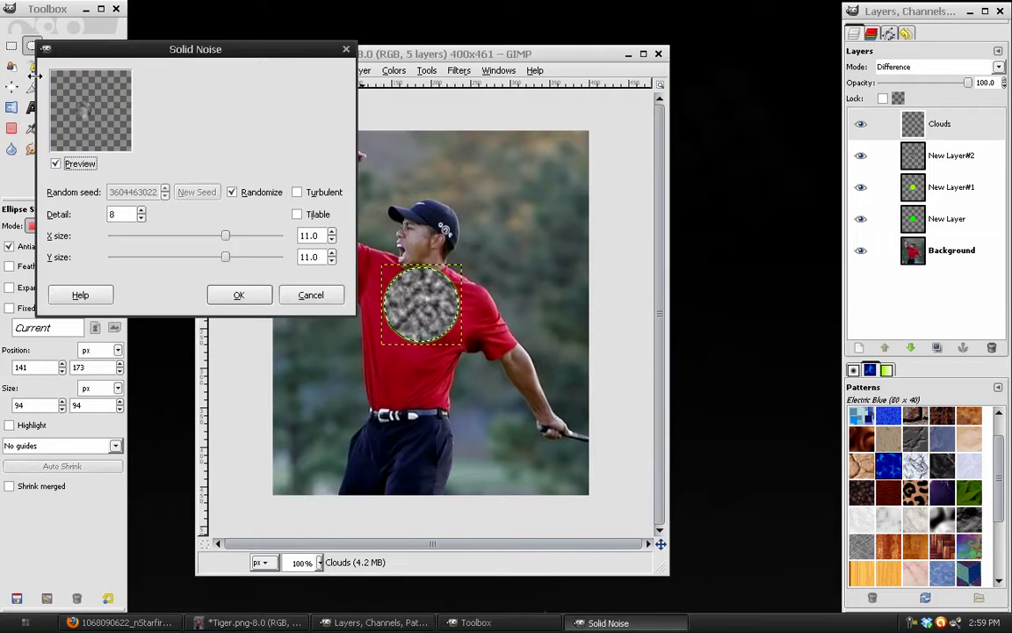
left_click(124, 236)
left_click(127, 257)
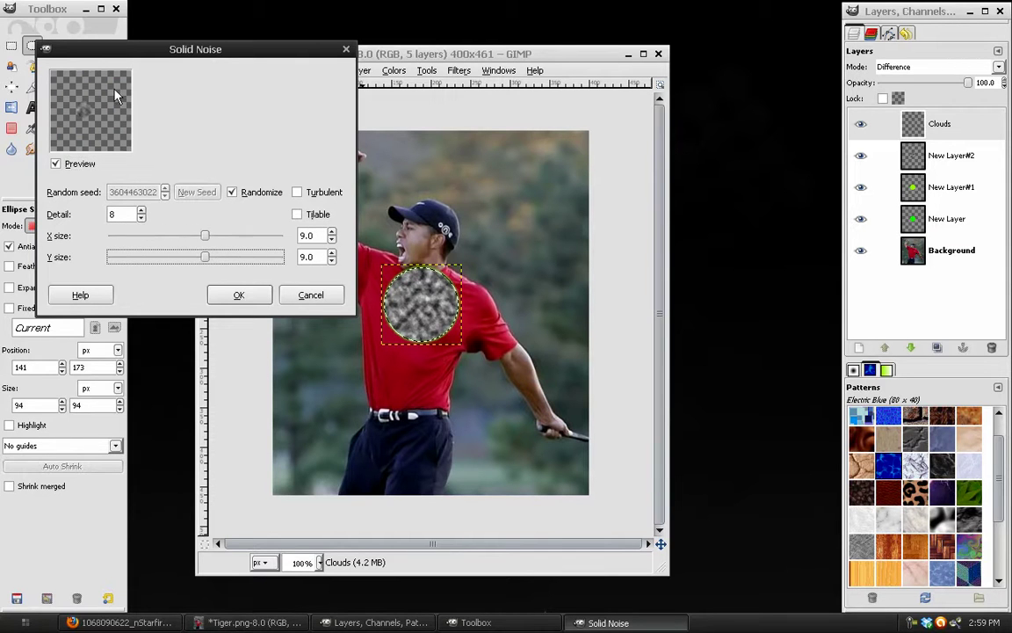
left_click(240, 295)
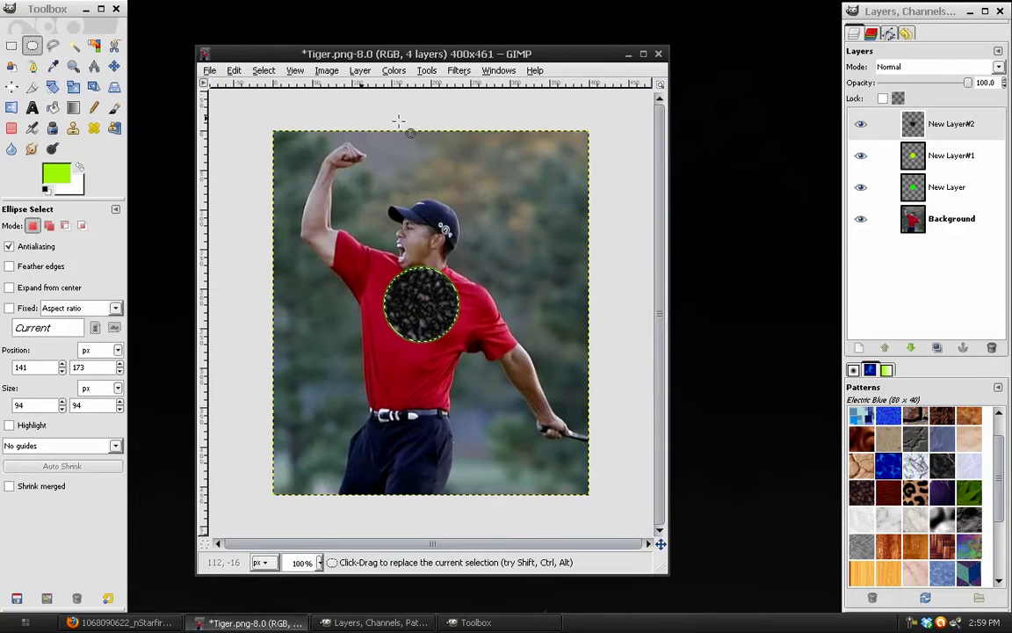
left_click(234, 70)
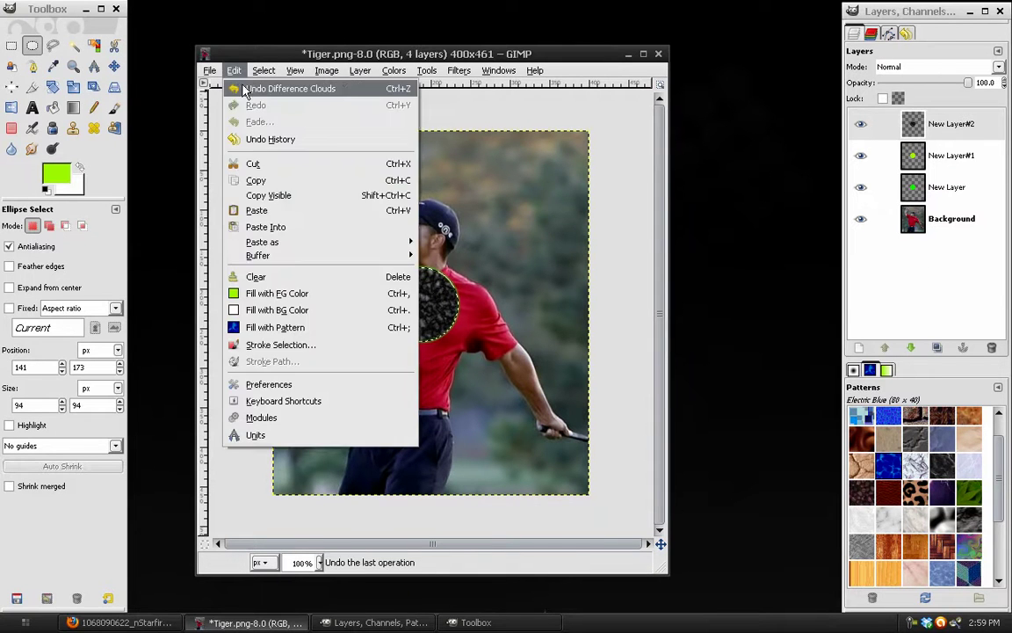
left_click(290, 86)
Render Difference Clouds in the circle on the top layer with detail 8 and X and Y size 5, and clear the selection
left_click(458, 71)
left_click(510, 86)
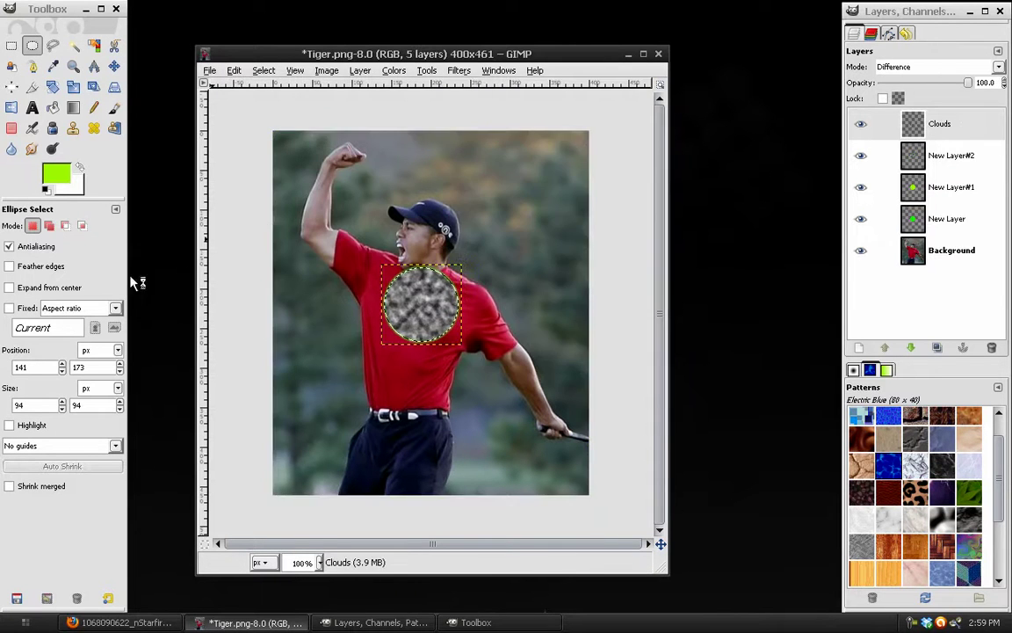
left_click(144, 262)
left_click(134, 275)
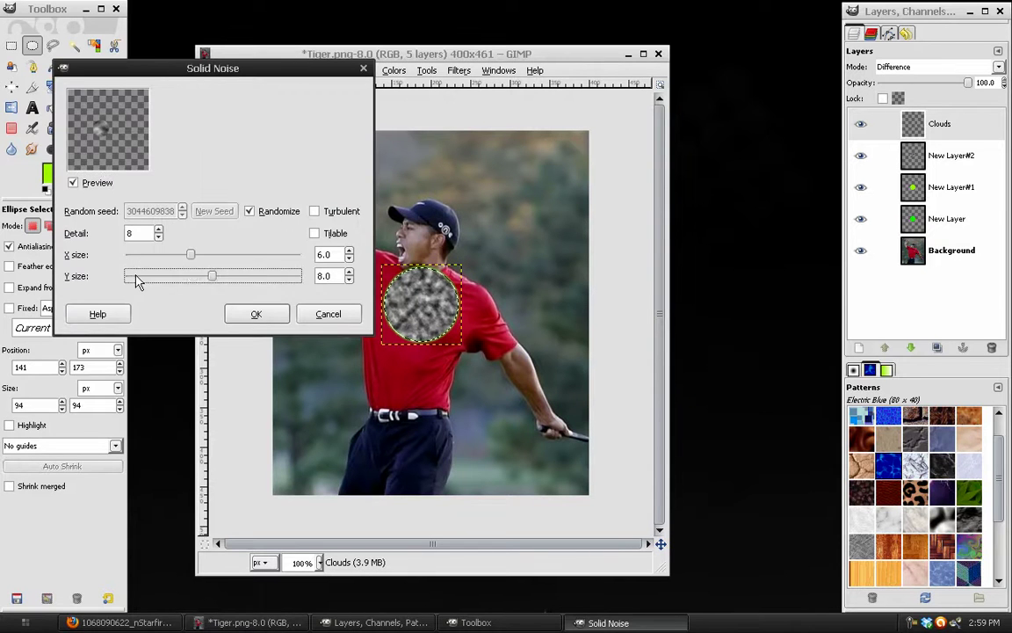
left_click(136, 257)
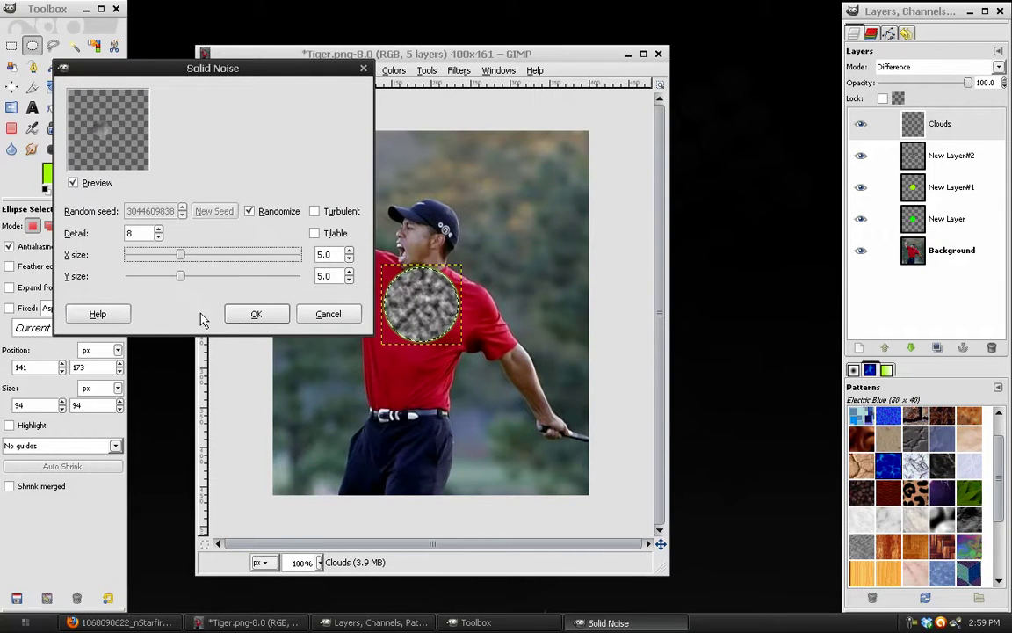
left_click(255, 314)
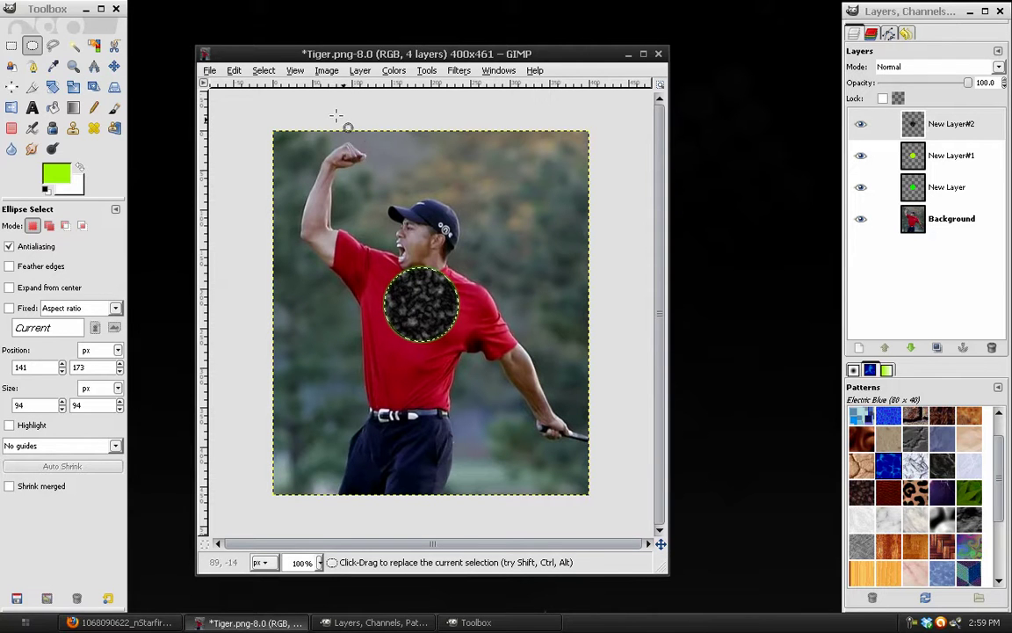
left_click(271, 71)
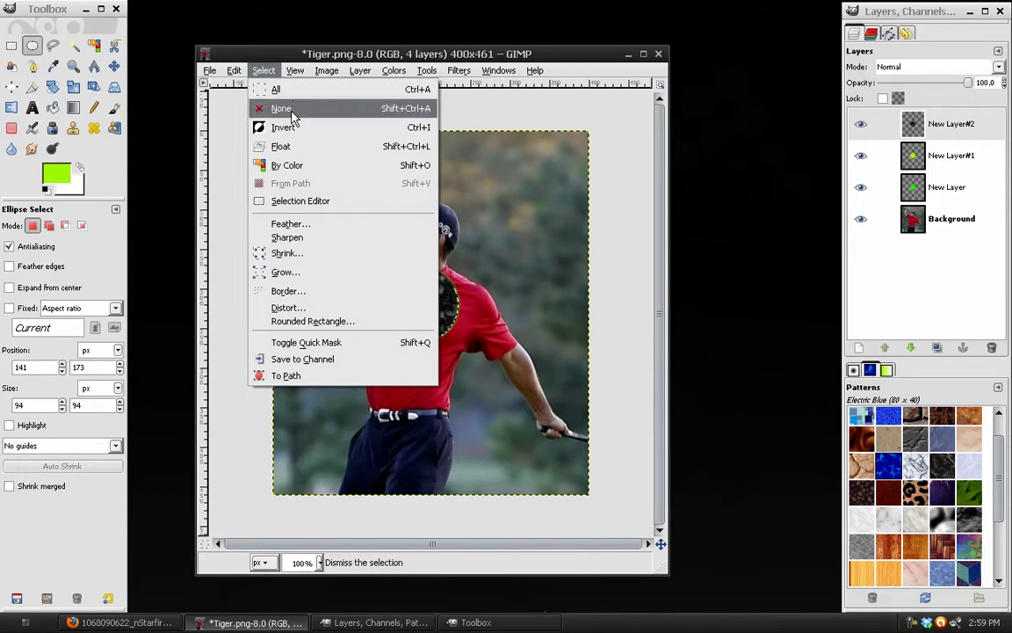
left_click(290, 109)
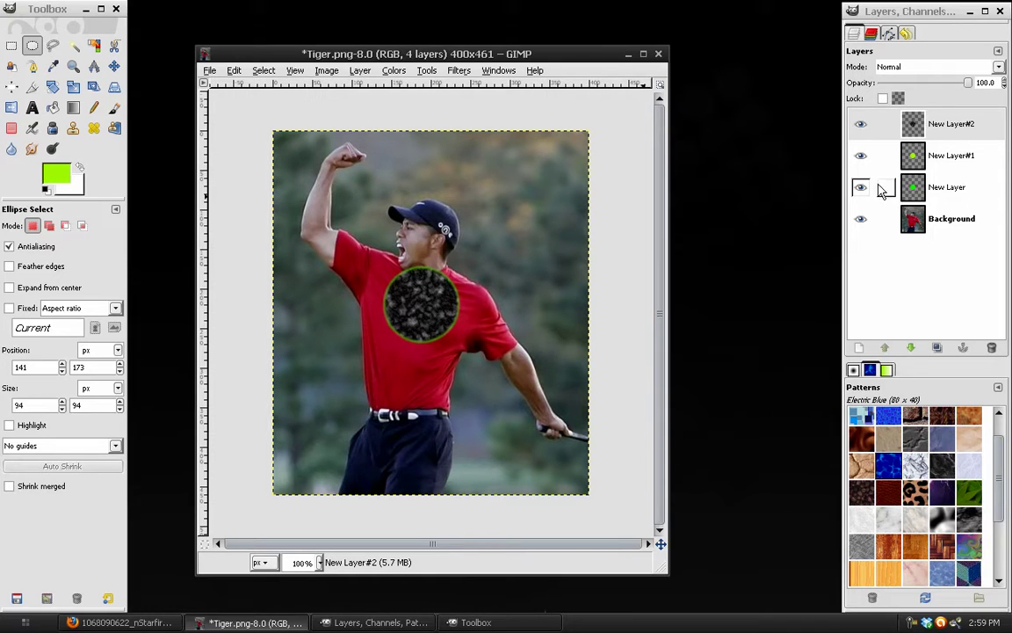
Rename the three layers above the background, from lowest to highest, as Glow, Base and Noise
double_click(950, 188)
type("Glow")
key("Return")
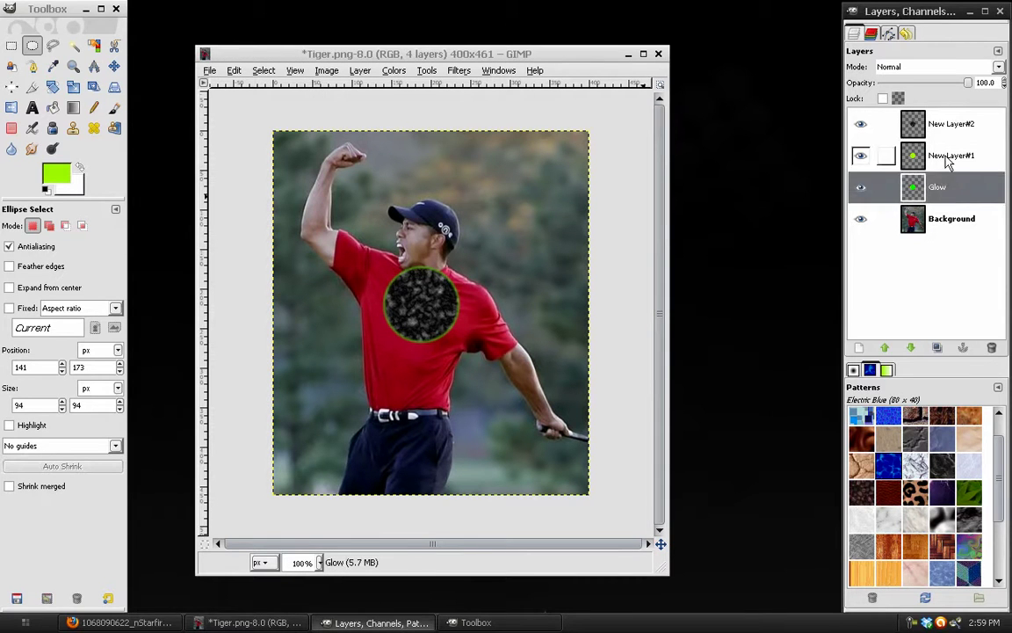
left_click(948, 159)
double_click(947, 159)
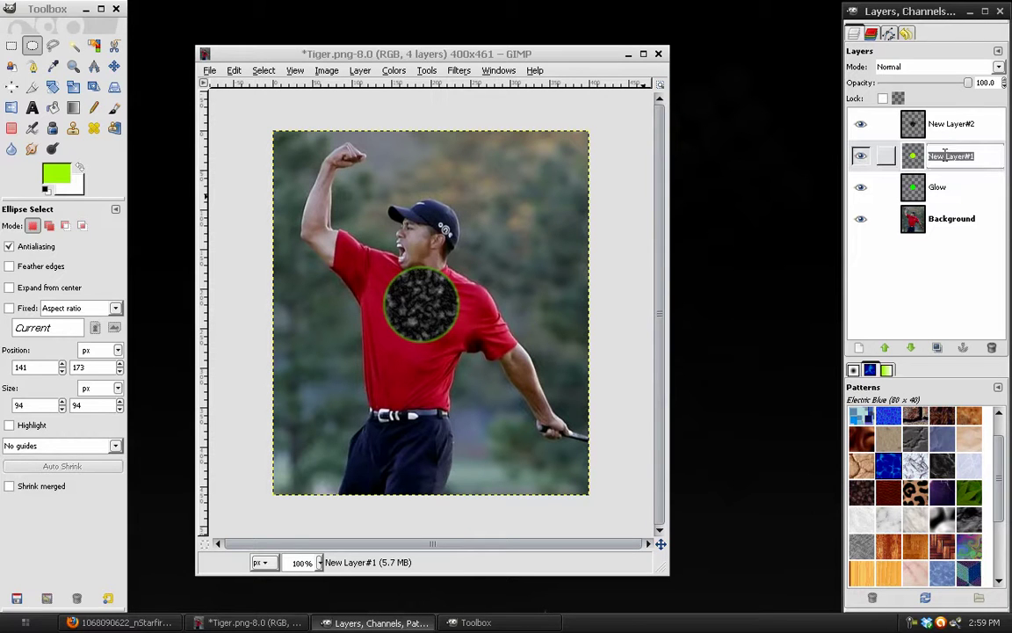
type("Base")
key("Return")
double_click(954, 124)
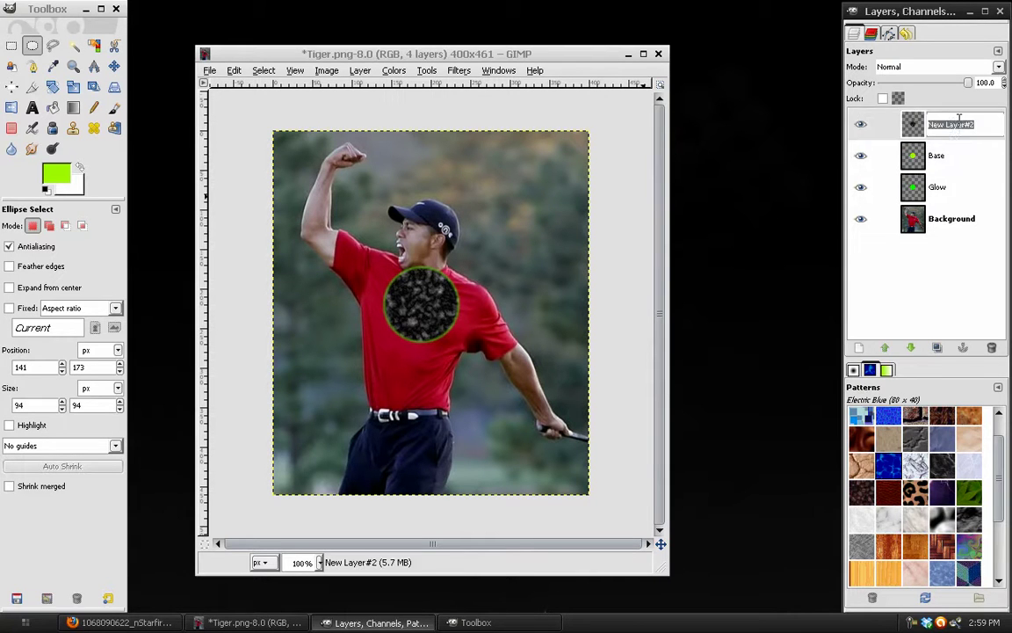
type("Noise")
key("Return")
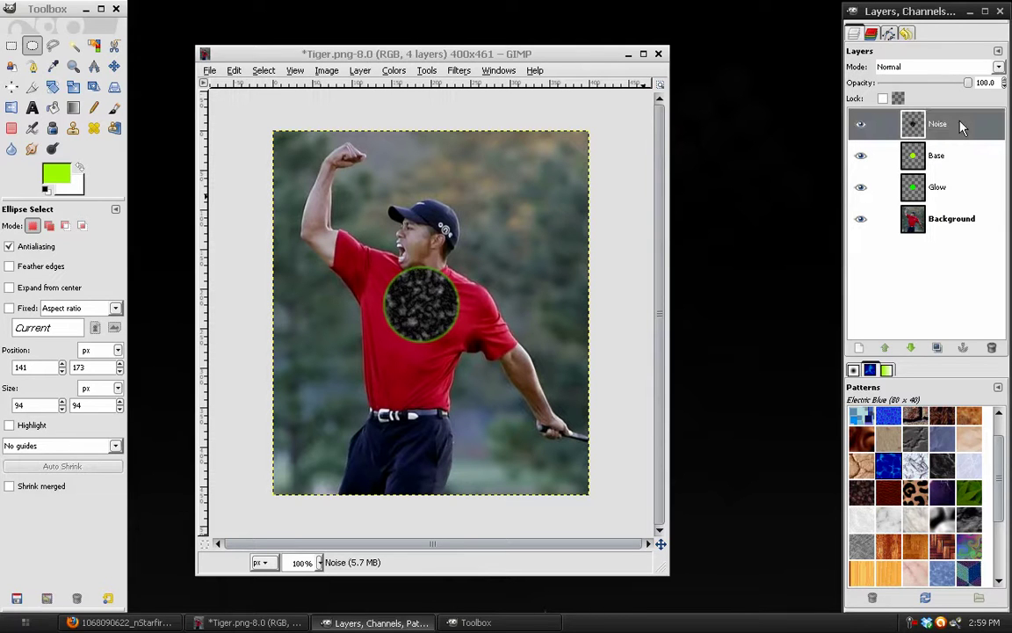
Hide the Glow layer and set the Noise layer's blend mode to Addition
left_click(861, 124)
left_click(861, 187)
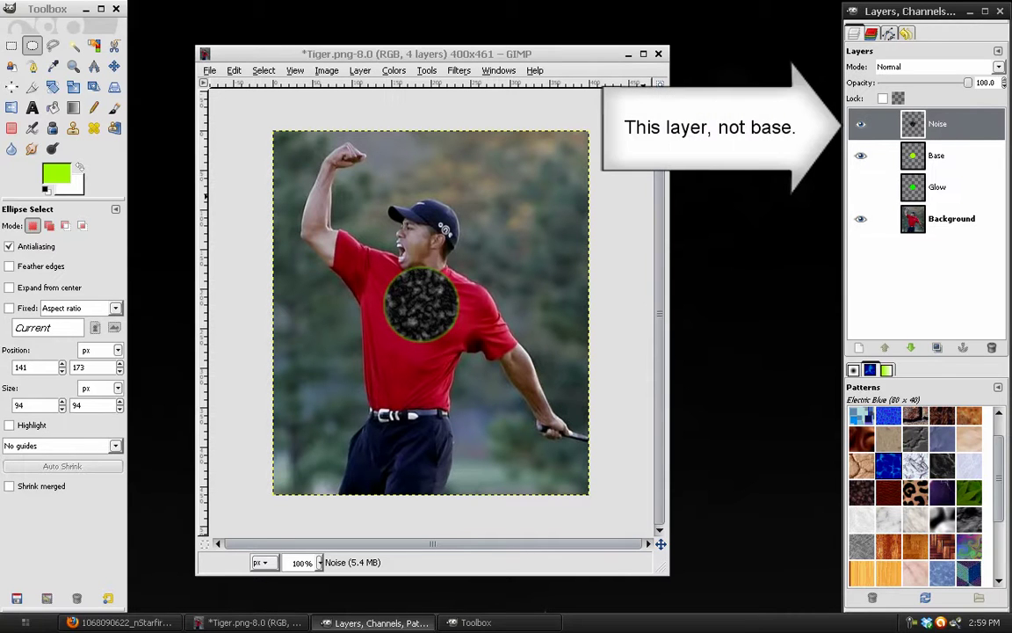
left_click(879, 67)
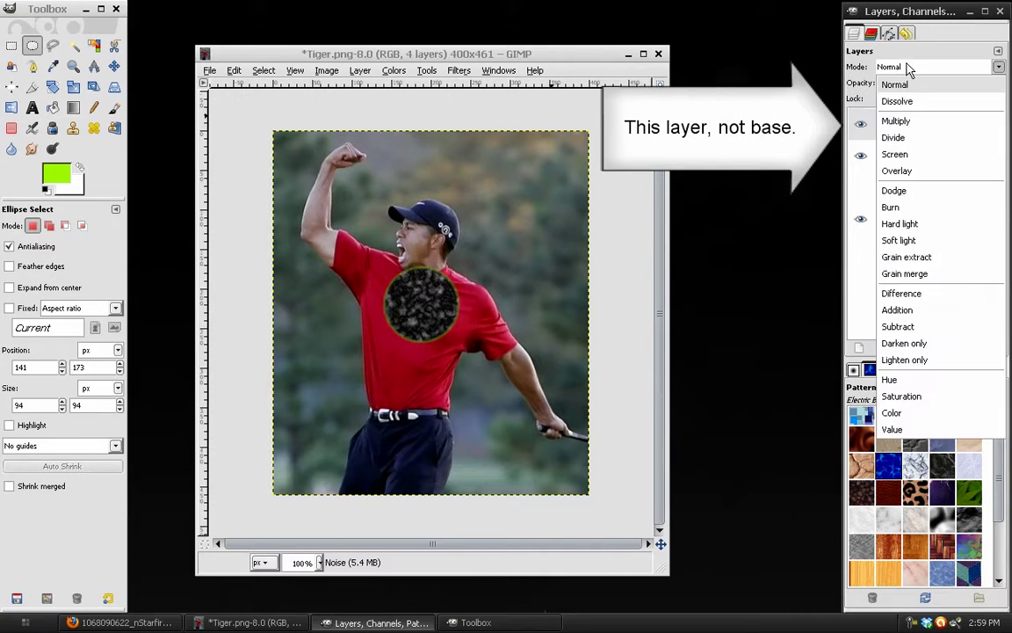
left_click(898, 310)
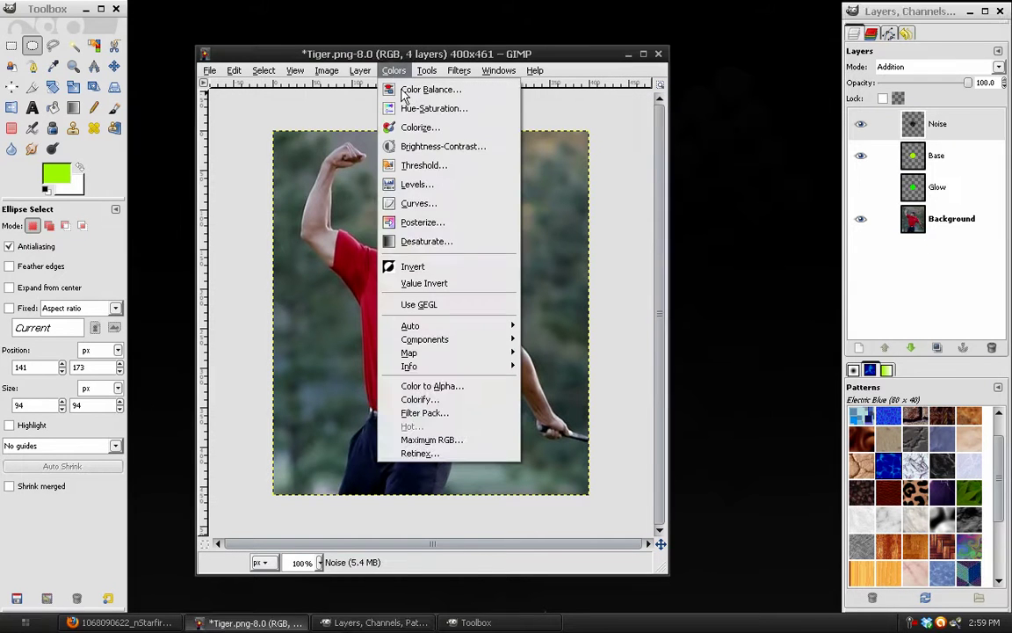
Invert the Noise layer's colors and adjust its Levels to a midtone input of 0.18 and a maximum output of 140
left_click(431, 266)
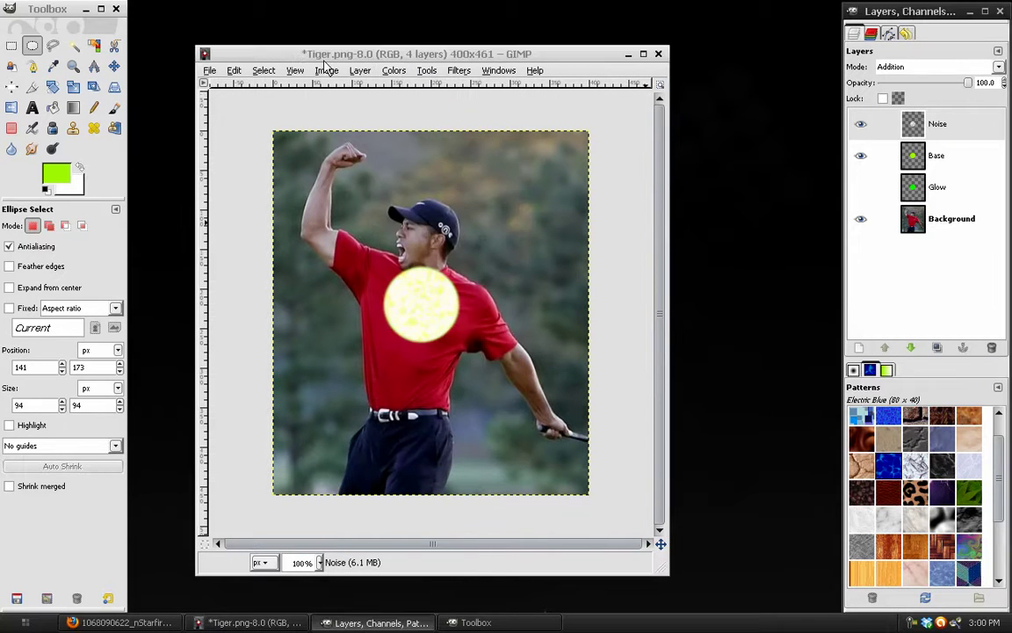
left_click(397, 75)
left_click(422, 181)
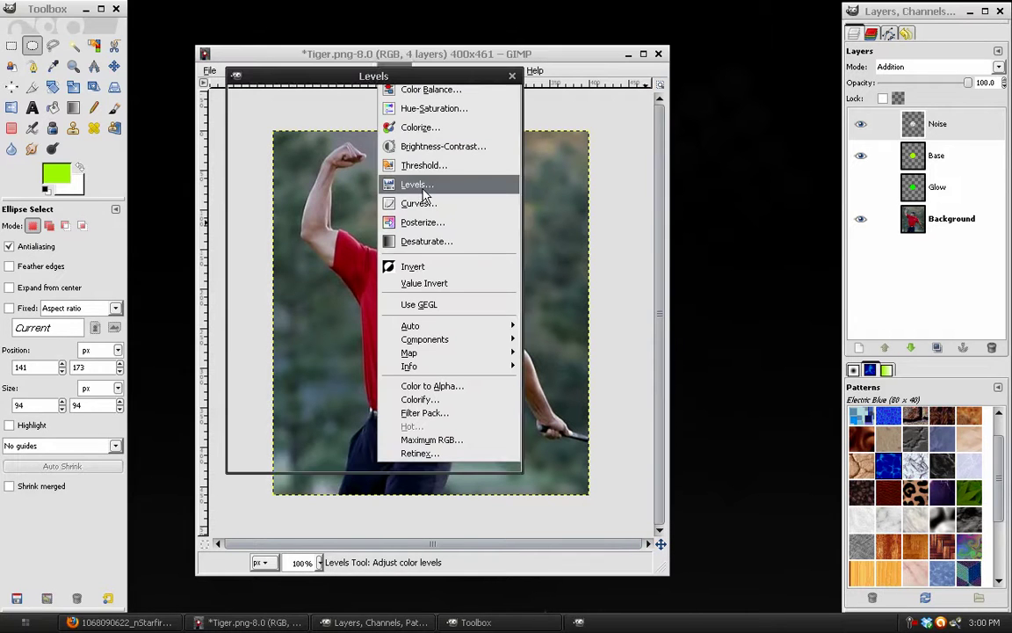
left_click_drag(310, 78, 123, 42)
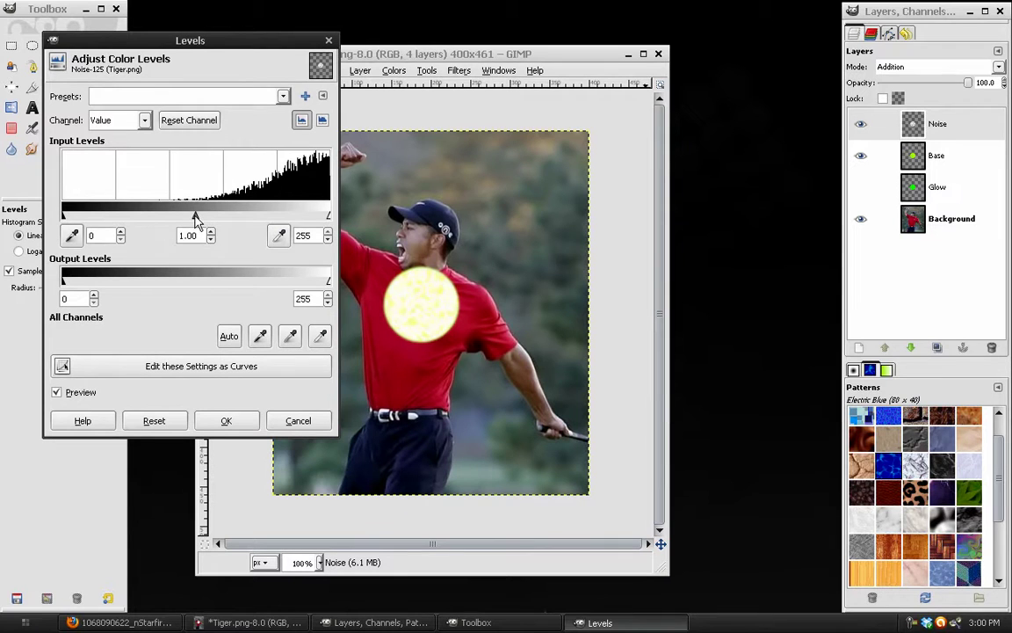
left_click_drag(195, 219, 295, 231)
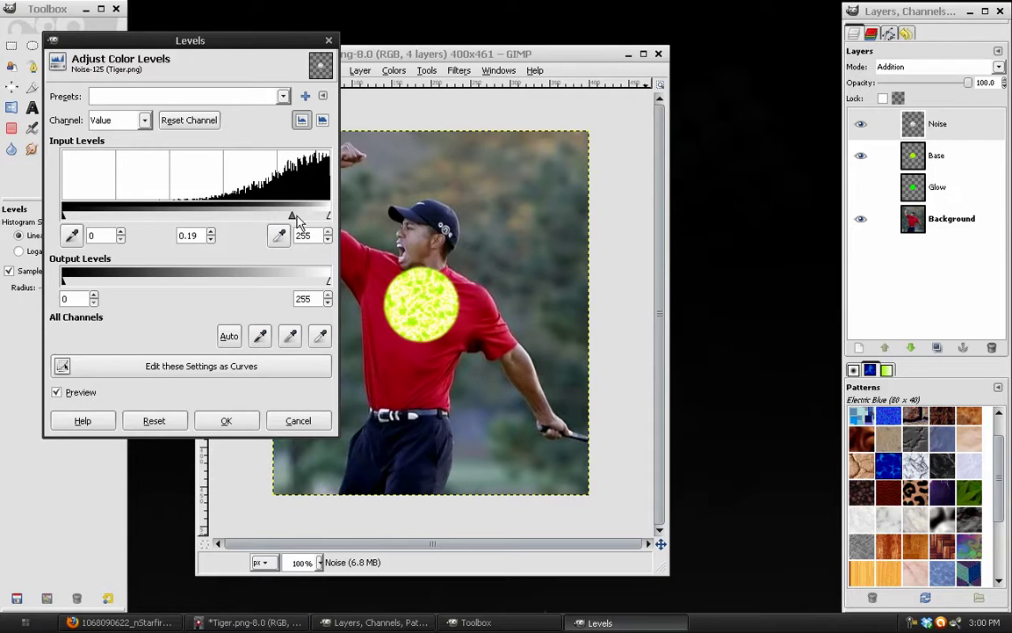
left_click_drag(295, 222, 321, 220)
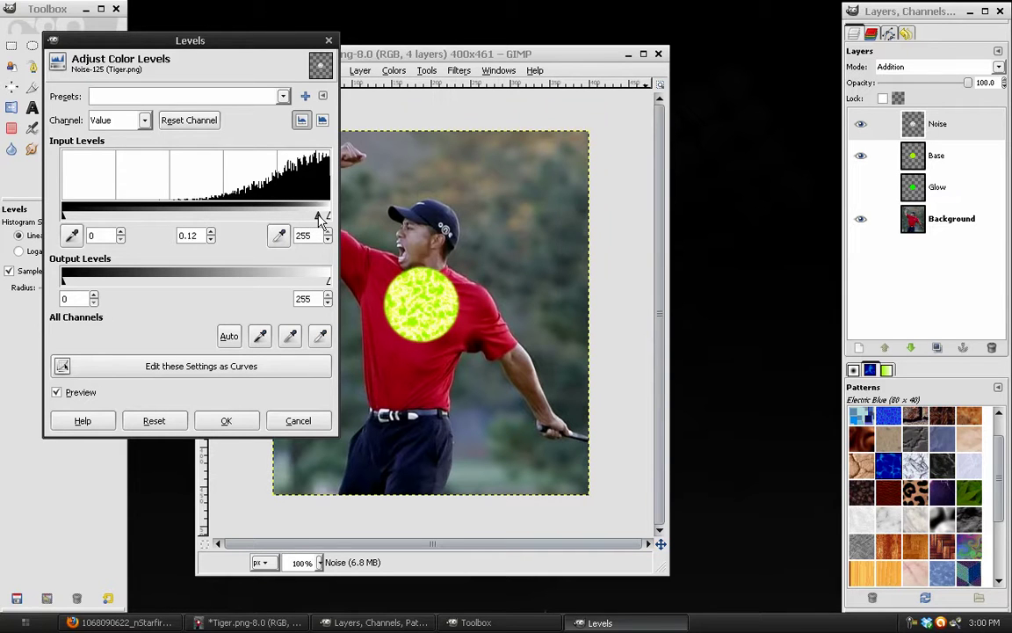
left_click_drag(330, 283, 187, 284)
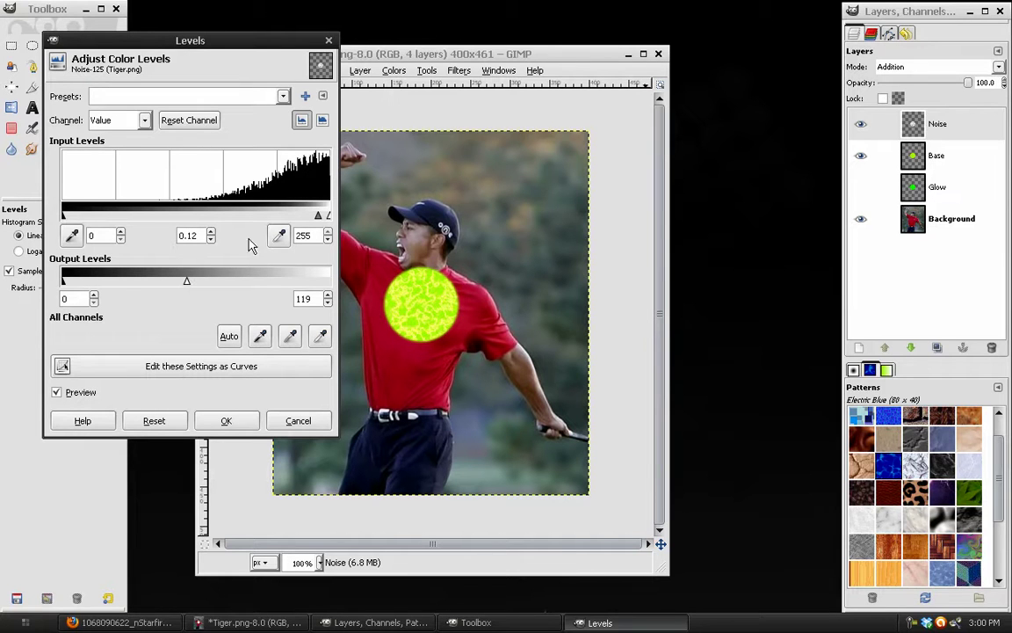
left_click_drag(313, 220, 305, 219)
left_click_drag(263, 283, 342, 288)
left_click_drag(179, 290, 208, 283)
mouse_move(305, 219)
left_mouse_down()
mouse_move(197, 220)
mouse_move(296, 222)
left_mouse_up()
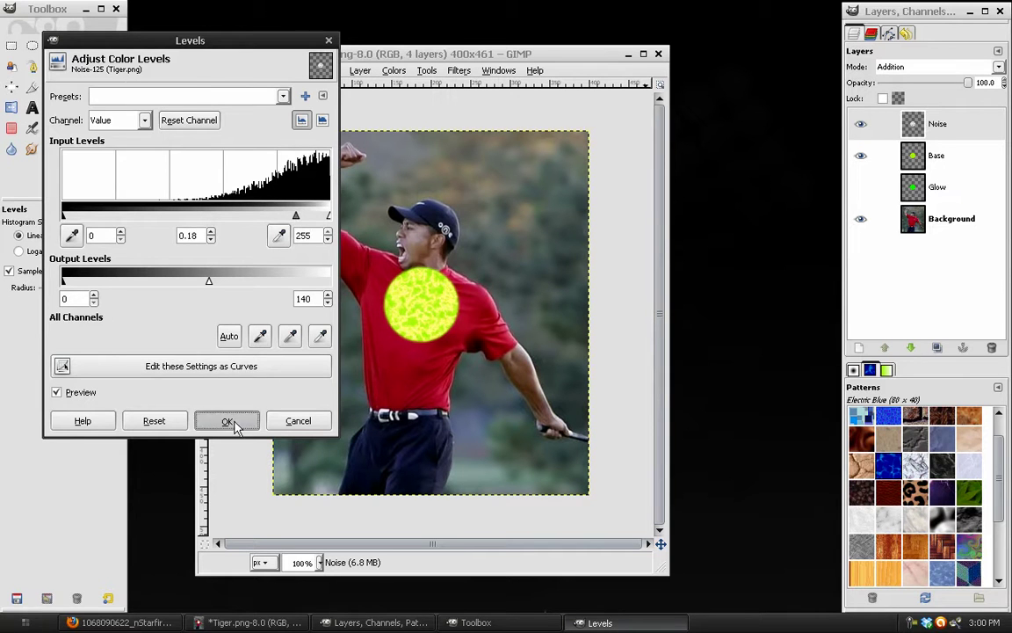
left_click(227, 422)
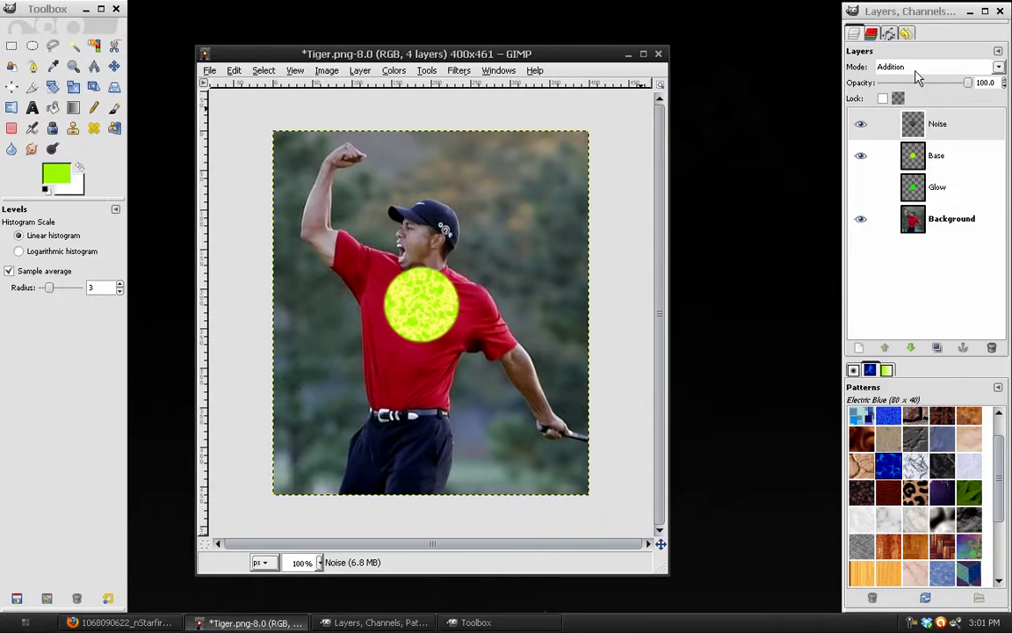
Set the Noise layer's blend mode to Normal and duplicate the layer, locking the copy's alpha channel
left_click(914, 68)
left_click(910, 87)
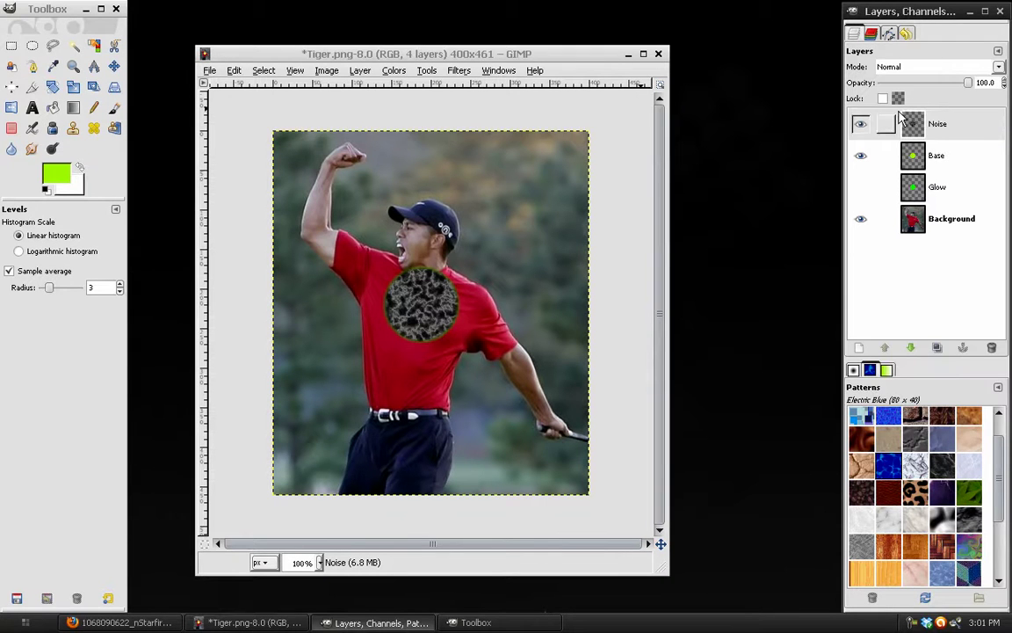
left_click(939, 347)
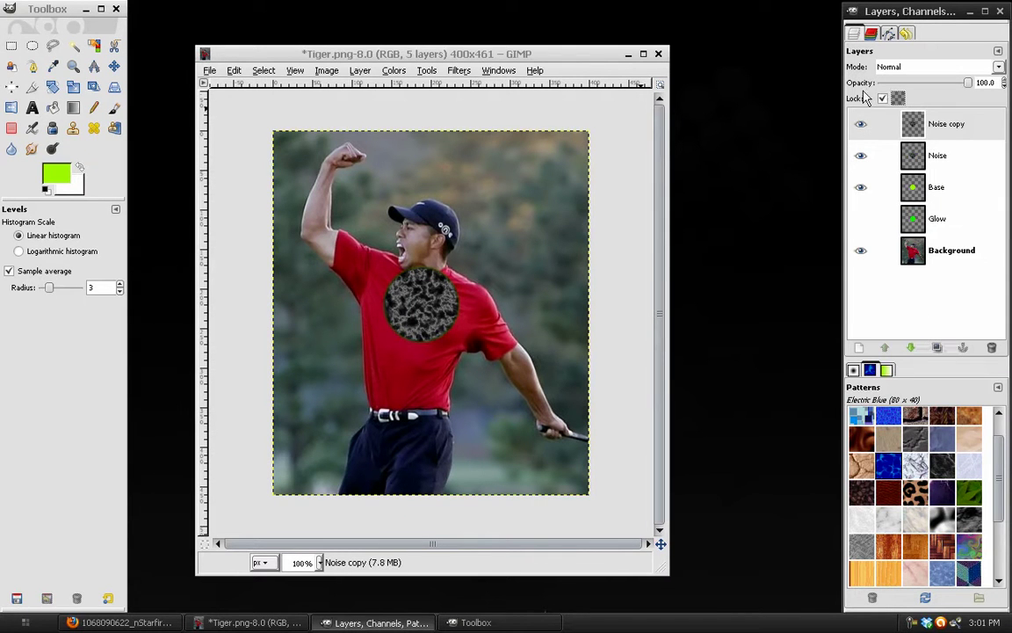
Try an Electric Blue pattern fill of similar colors on the Noise copy layer, undo it, and fill the whole selection with the pattern instead
left_click(52, 107)
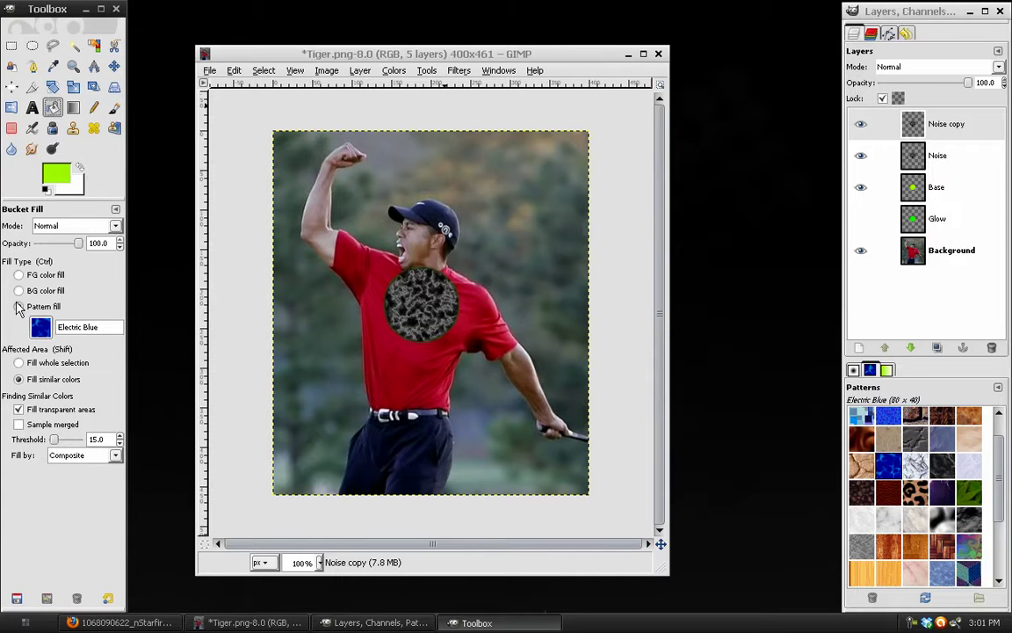
left_click(890, 467)
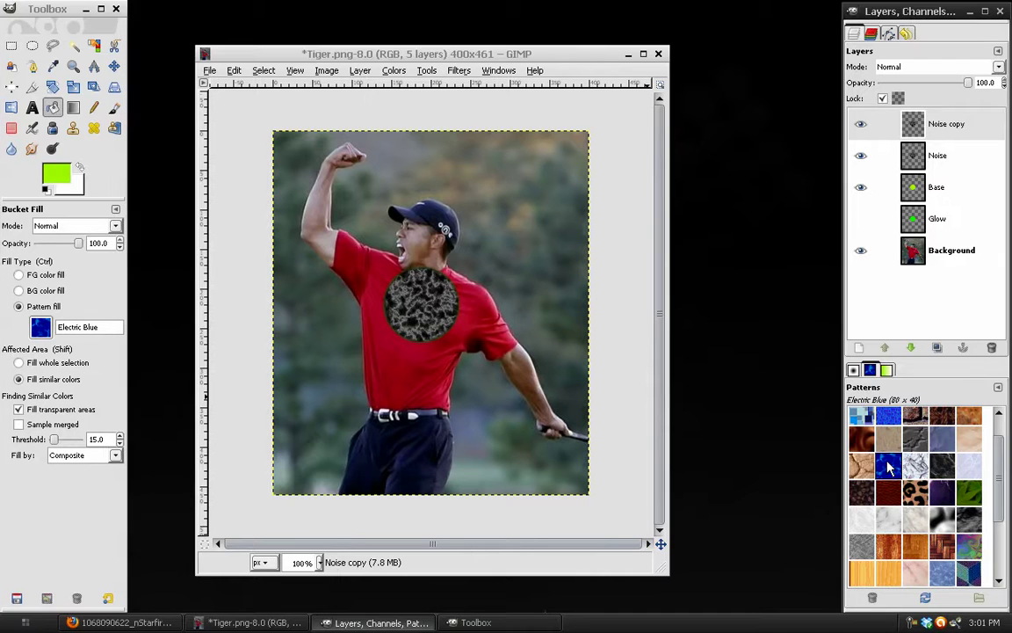
left_click(415, 318)
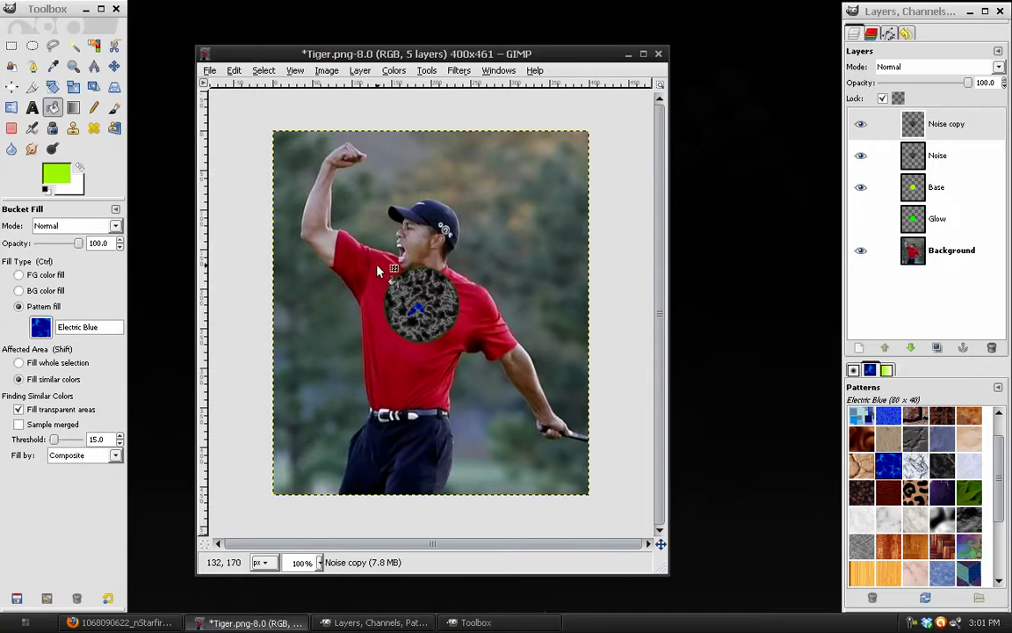
left_click(236, 71)
left_click(255, 89)
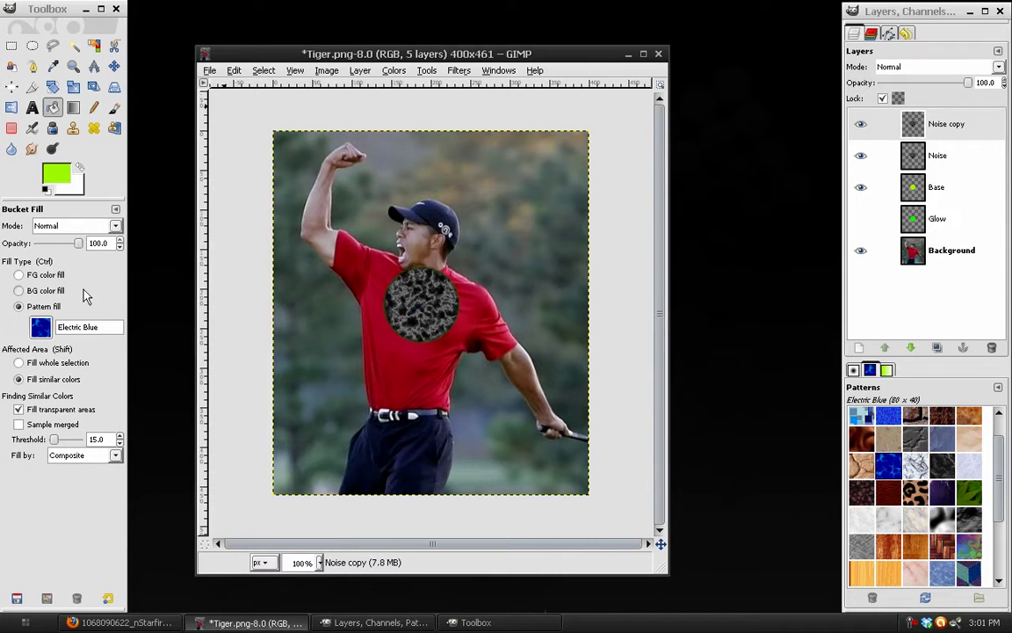
left_click(19, 363)
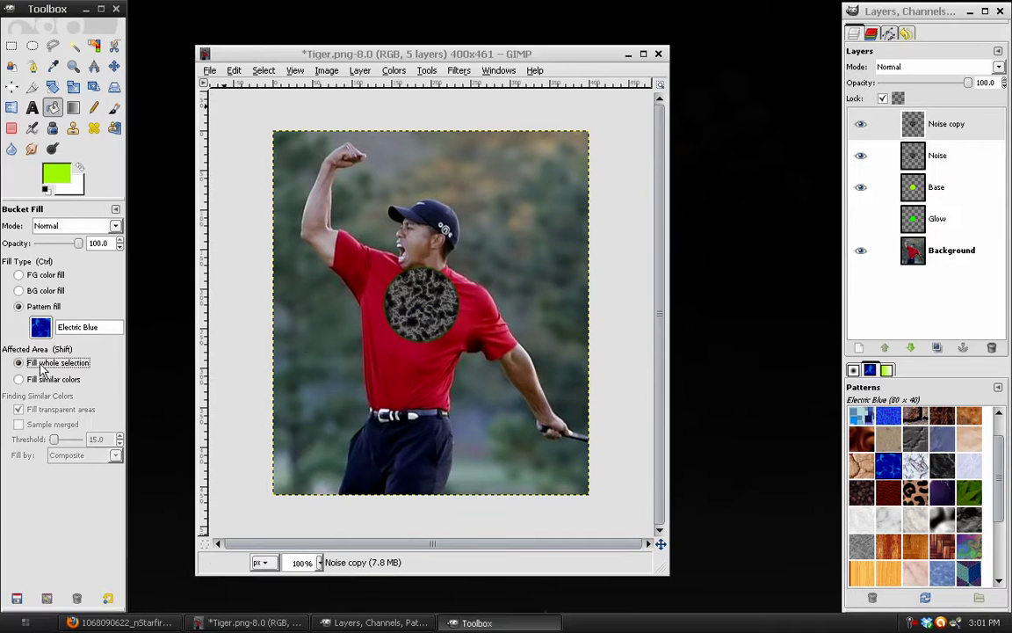
left_click(453, 302)
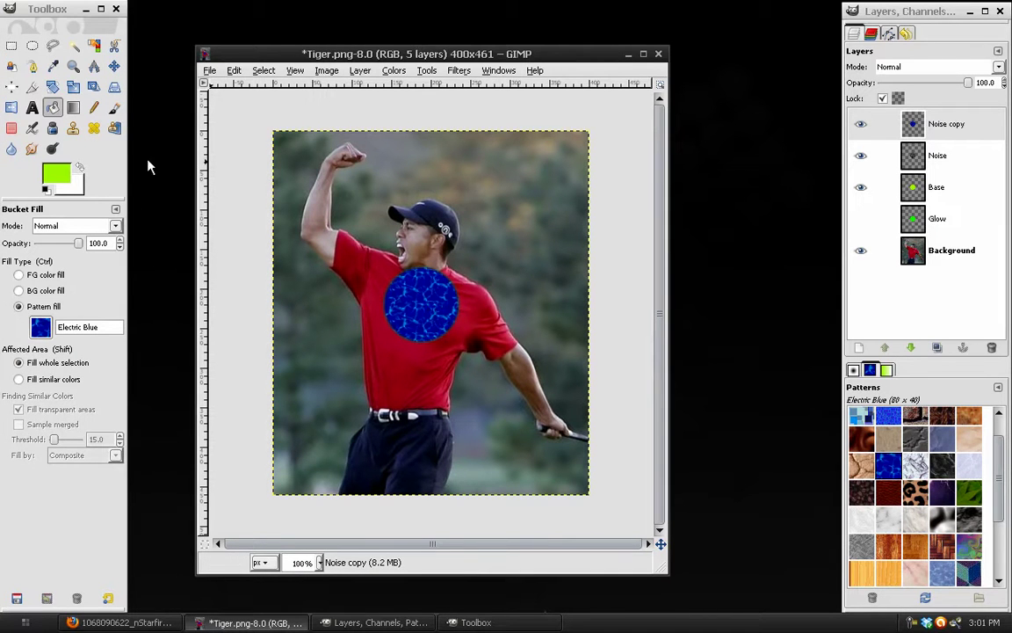
Desaturate the Noise copy layer using the Luminosity shade of gray
left_click(394, 70)
left_click(424, 235)
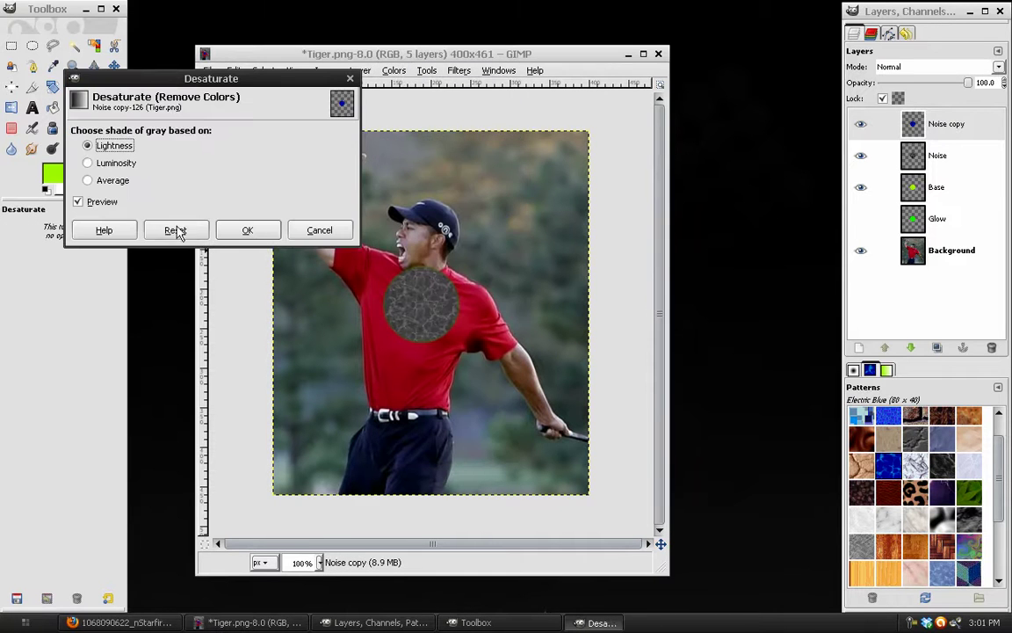
left_click(91, 163)
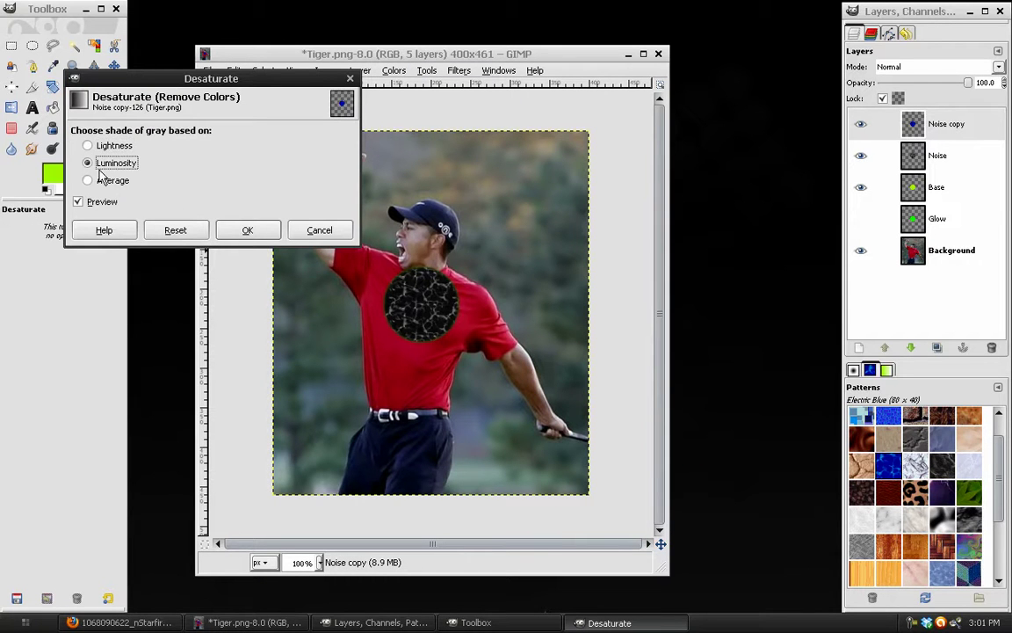
left_click(246, 231)
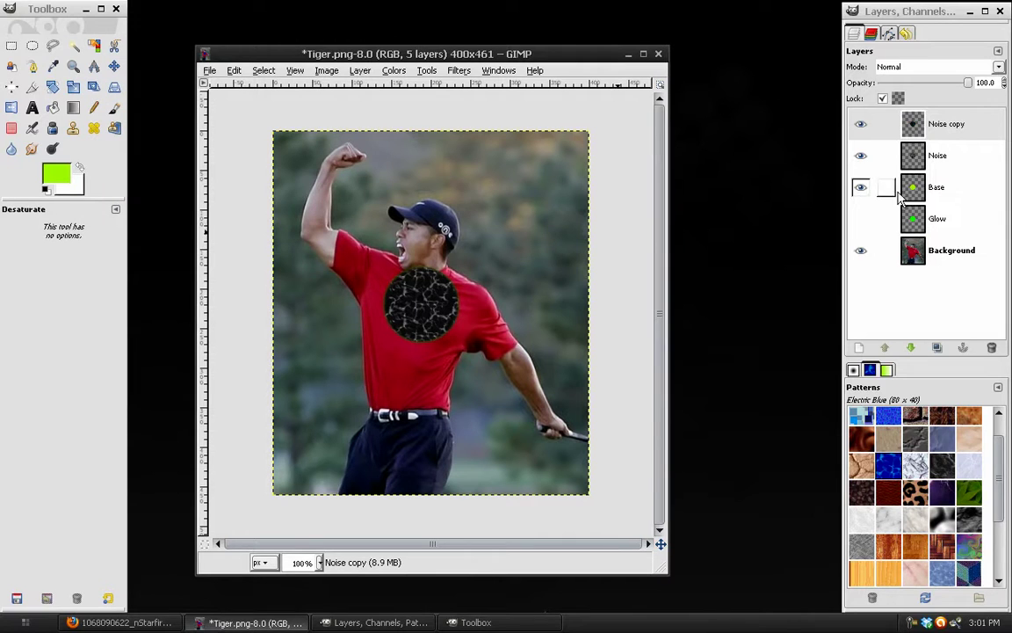
Try the Addition blend mode on the Noise copy layer with Noise hidden, and return it to Normal
left_click(861, 156)
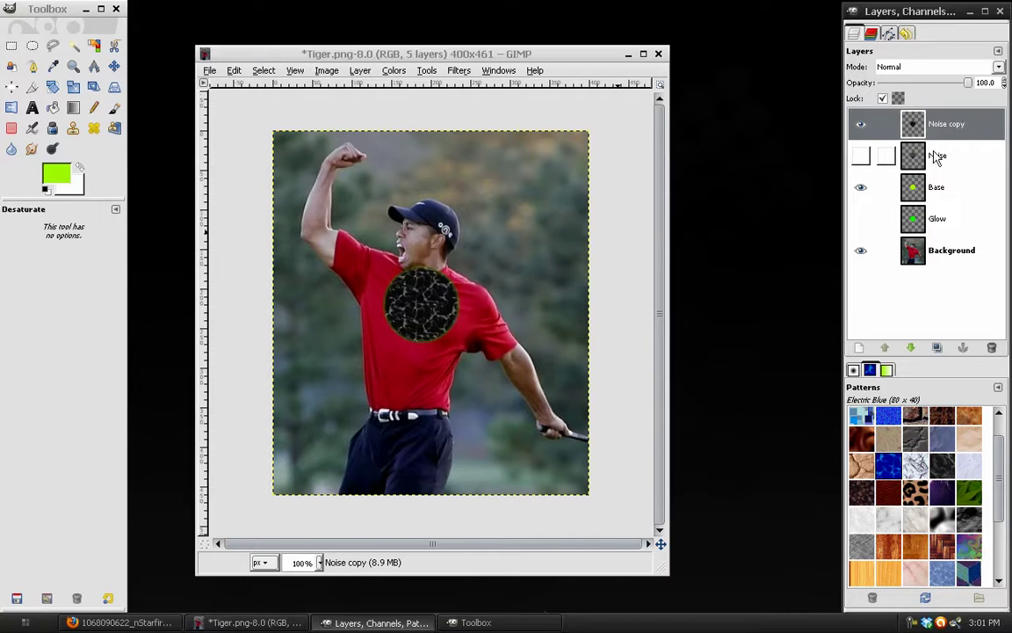
left_click(912, 66)
left_click(898, 311)
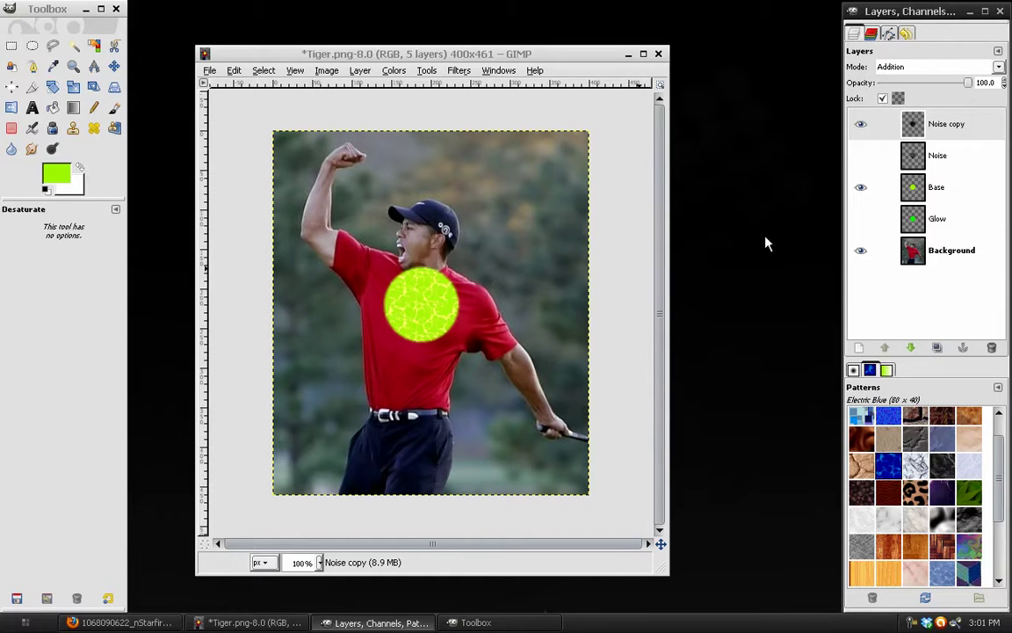
left_click(914, 66)
left_click(906, 63)
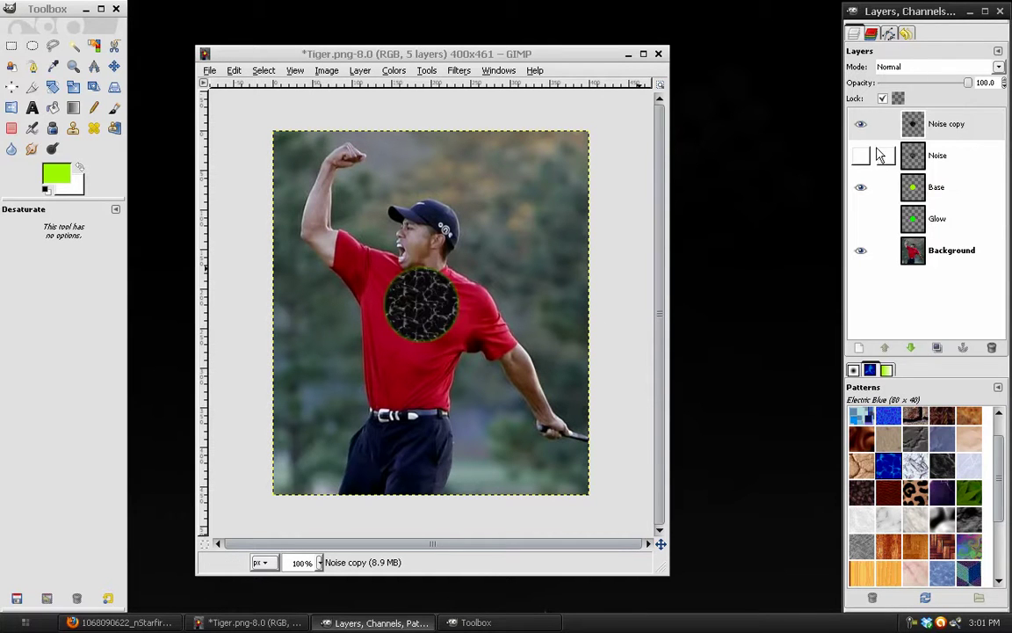
Show the Noise layer again and set the Noise copy layer's blend mode to Screen
left_click(914, 156)
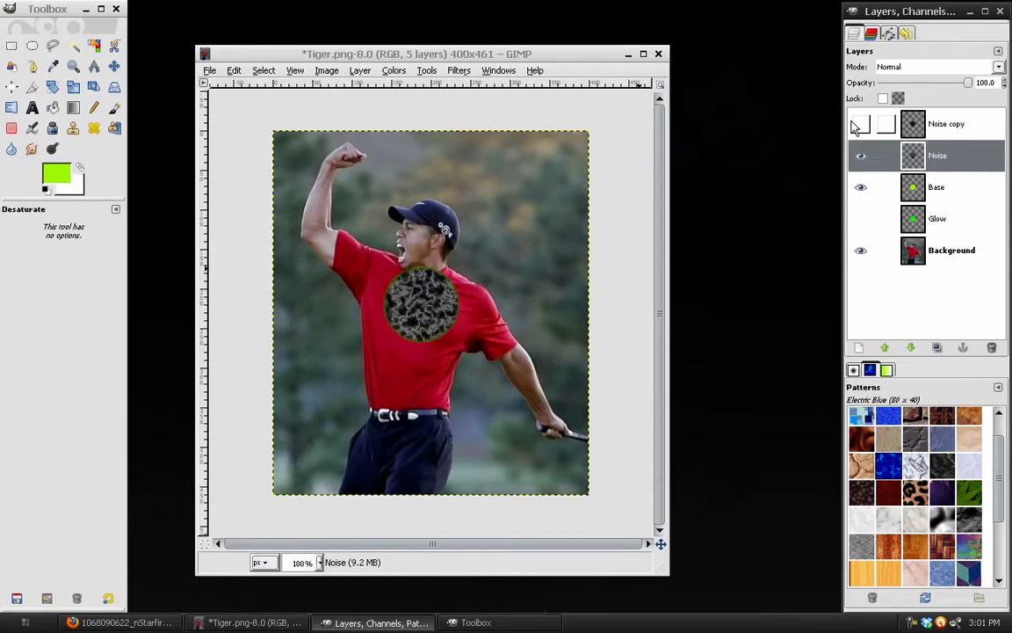
left_click(939, 128)
left_click(914, 67)
left_click(914, 155)
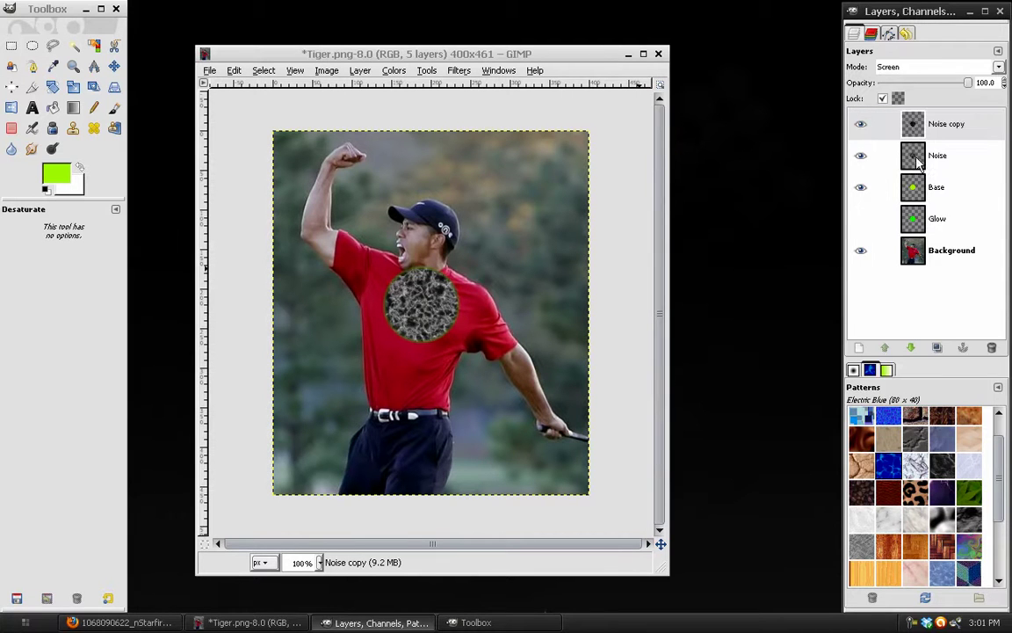
Rename the Noise copy layer to Pattern
left_click(953, 130)
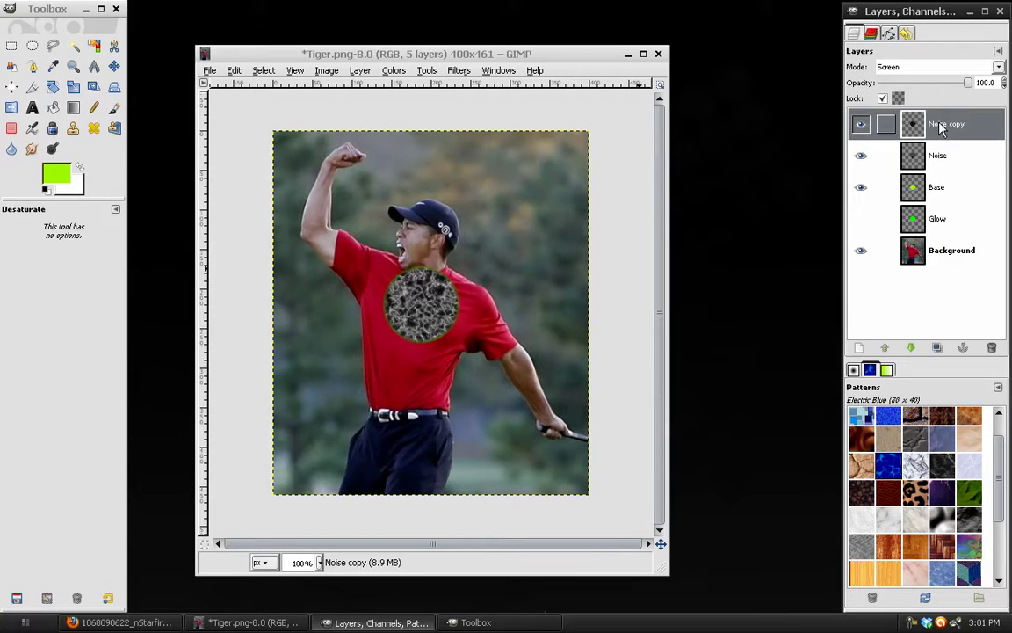
double_click(940, 126)
type("Patter")
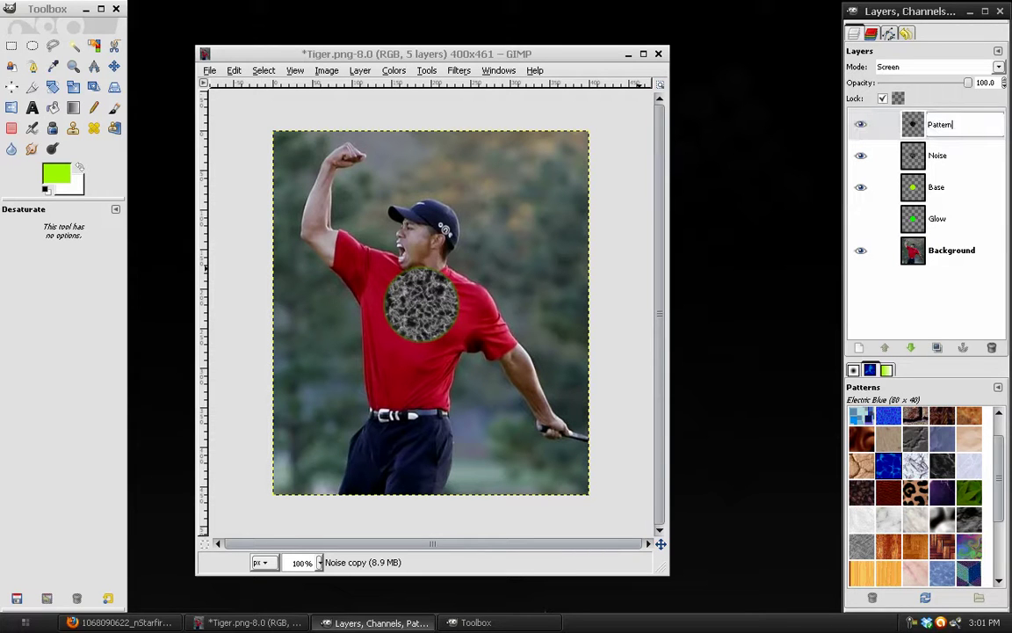
type("n")
key("Return")
left_click(860, 125)
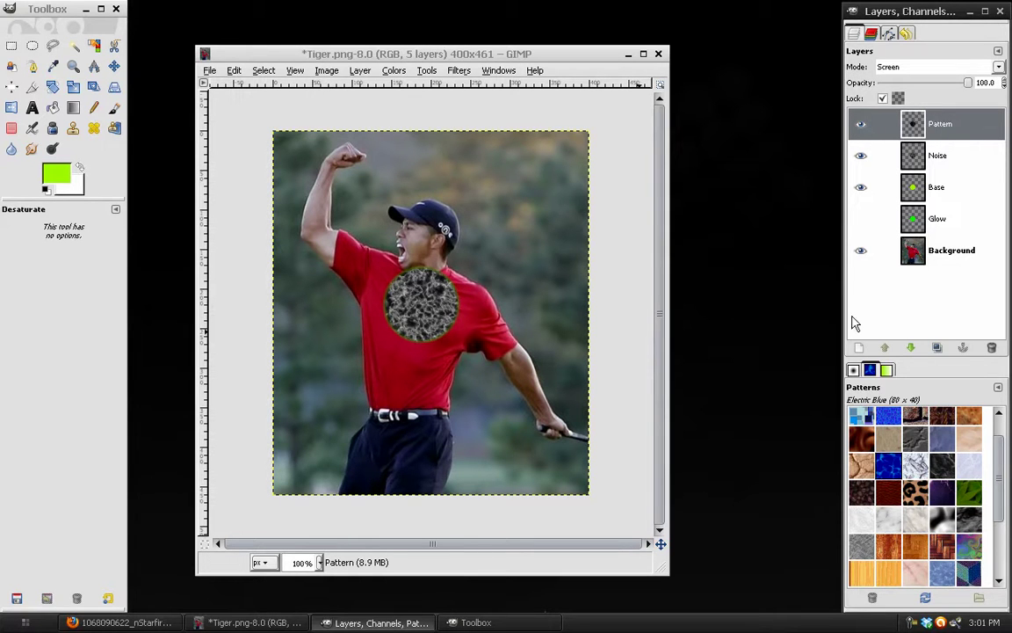
Darken the Noise layer with the Brightness-Contrast adjustment
left_click(938, 155)
left_click(394, 70)
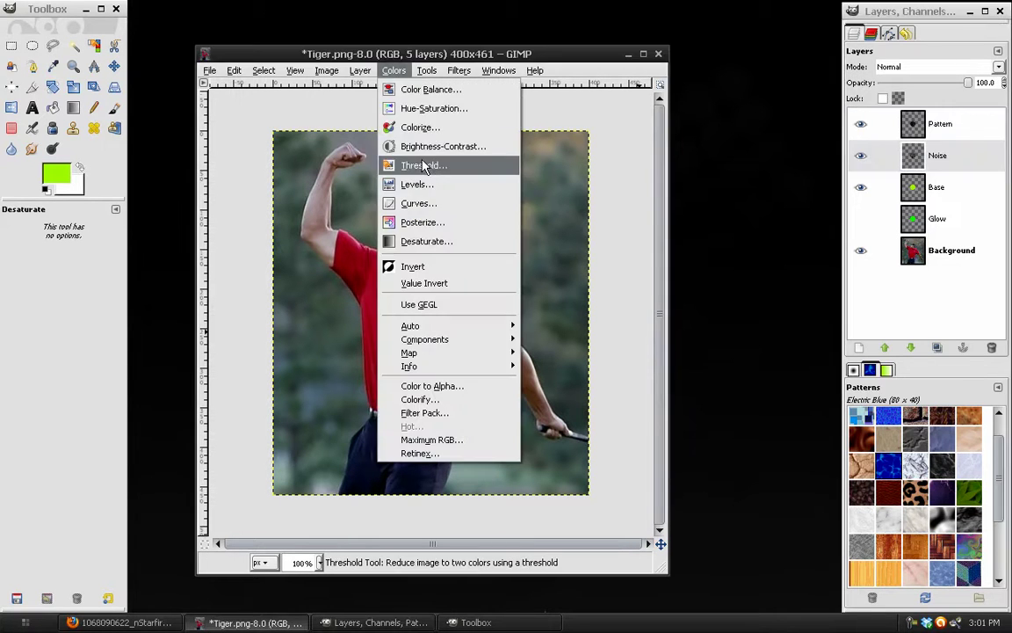
left_click(443, 146)
left_click_drag(203, 146, 104, 150)
left_click(236, 245)
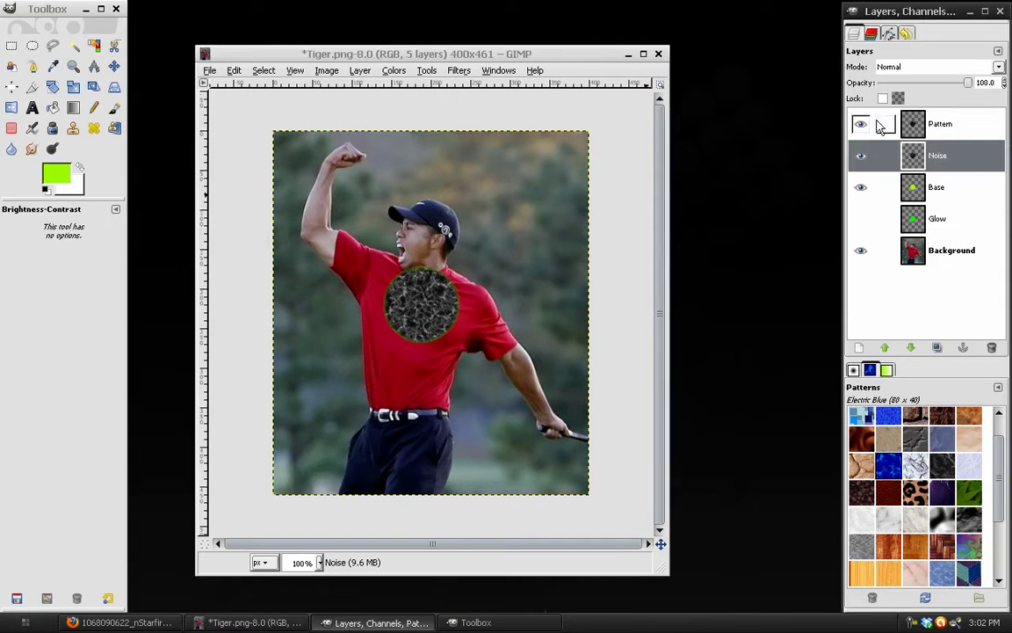
Merge the Pattern layer down into Noise and set the merged layer's blend mode to Addition
right_click(962, 129)
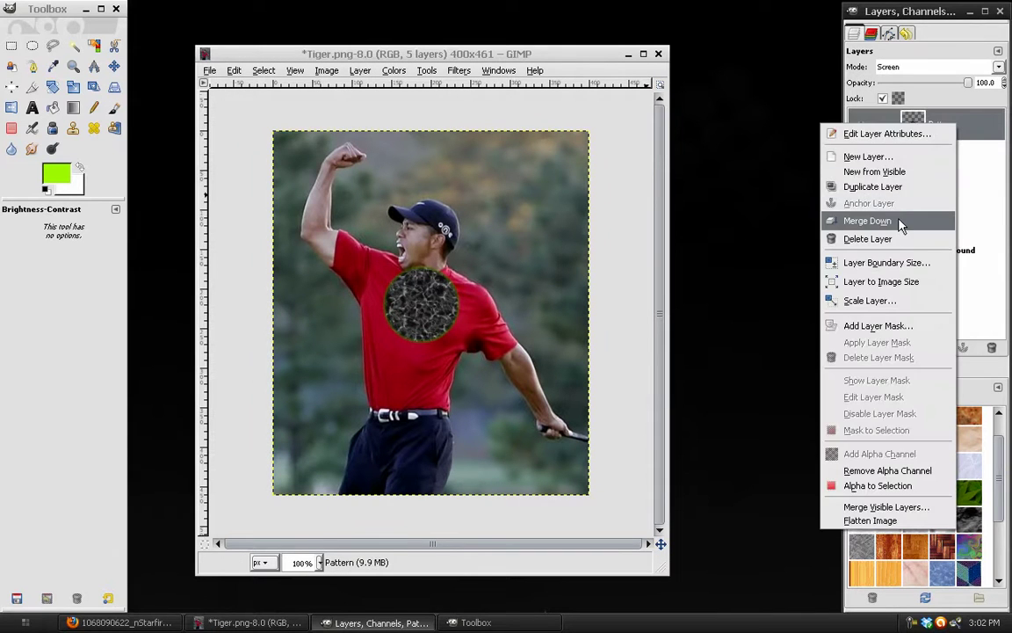
left_click(899, 220)
left_click(912, 69)
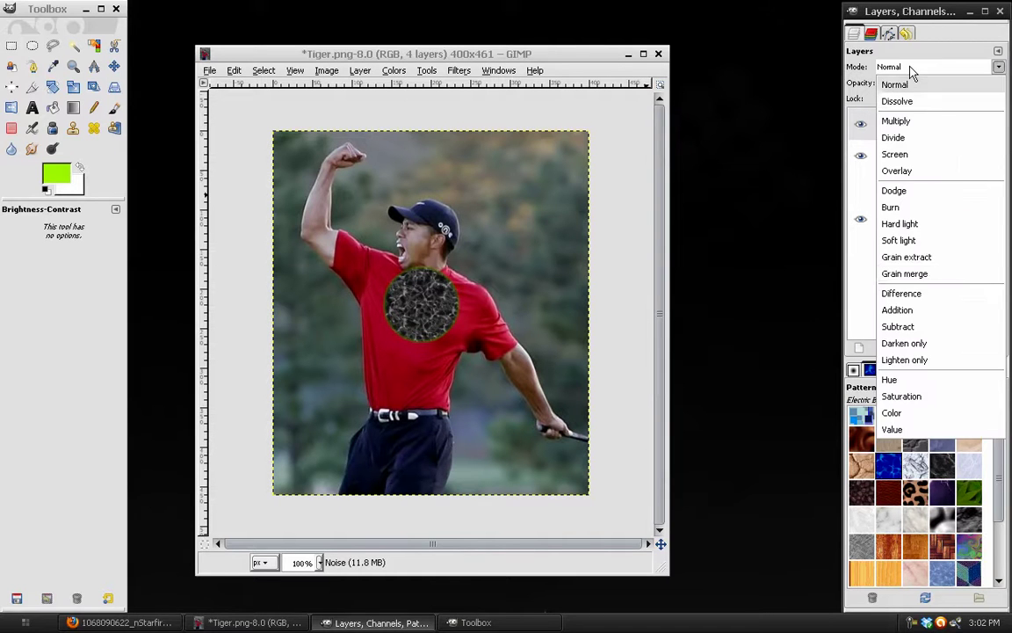
left_click(898, 311)
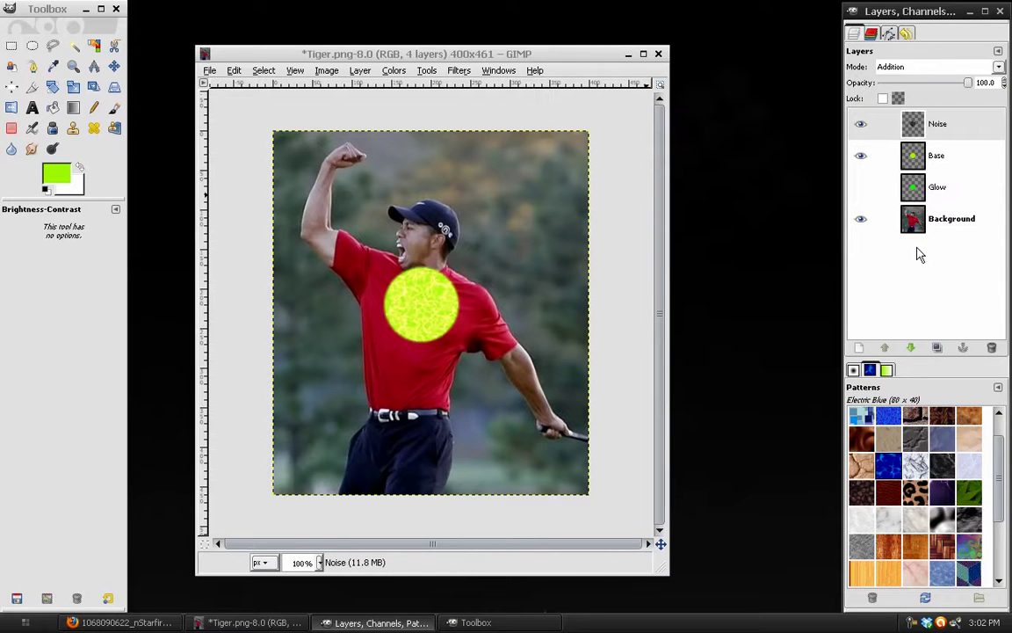
Lock the Noise layer's alpha channel and apply a 1 px Gaussian Blur with the Base layer temporarily hidden
left_click(862, 156)
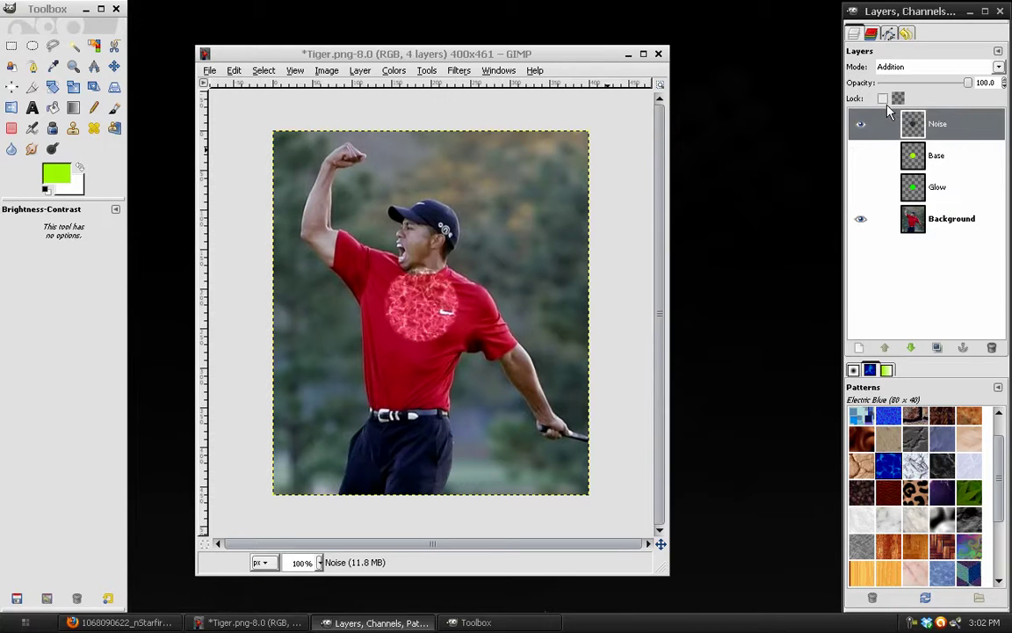
left_click(883, 98)
left_click(459, 70)
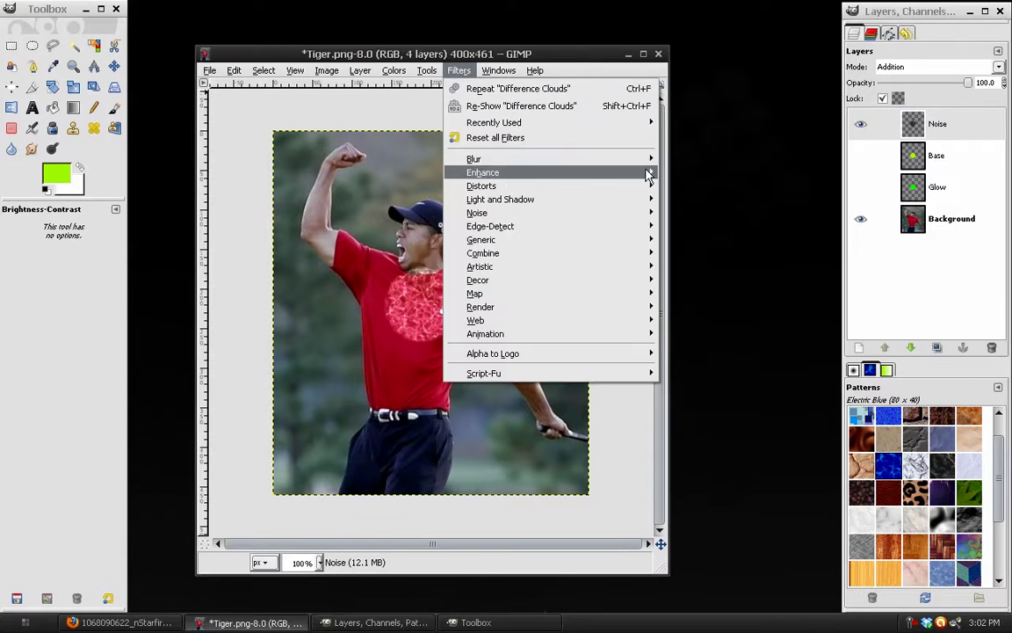
mouse_move(639, 159)
left_click(708, 171)
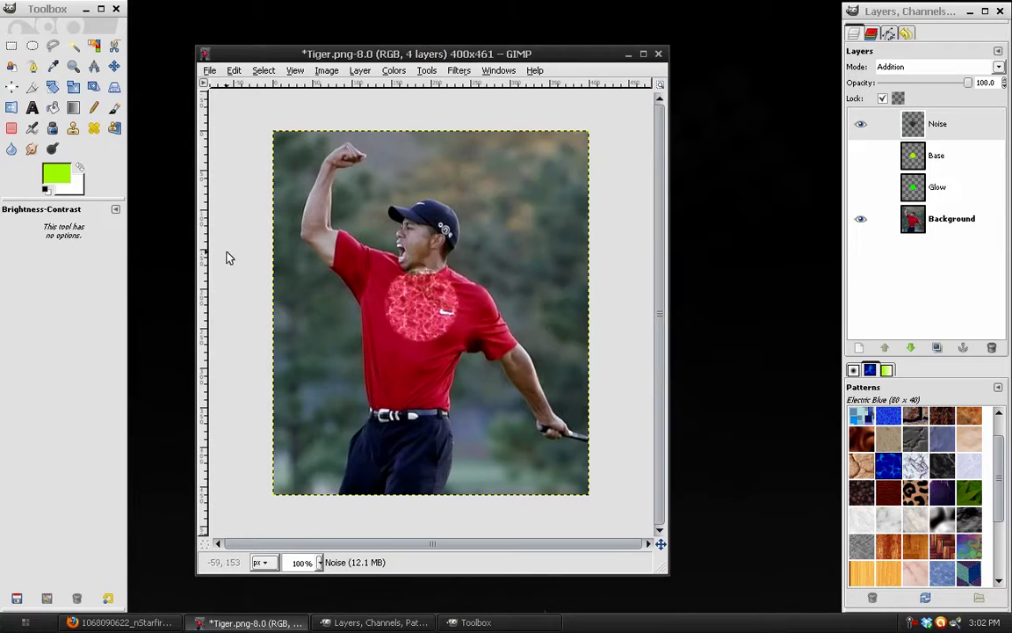
left_click(203, 391)
key("Return")
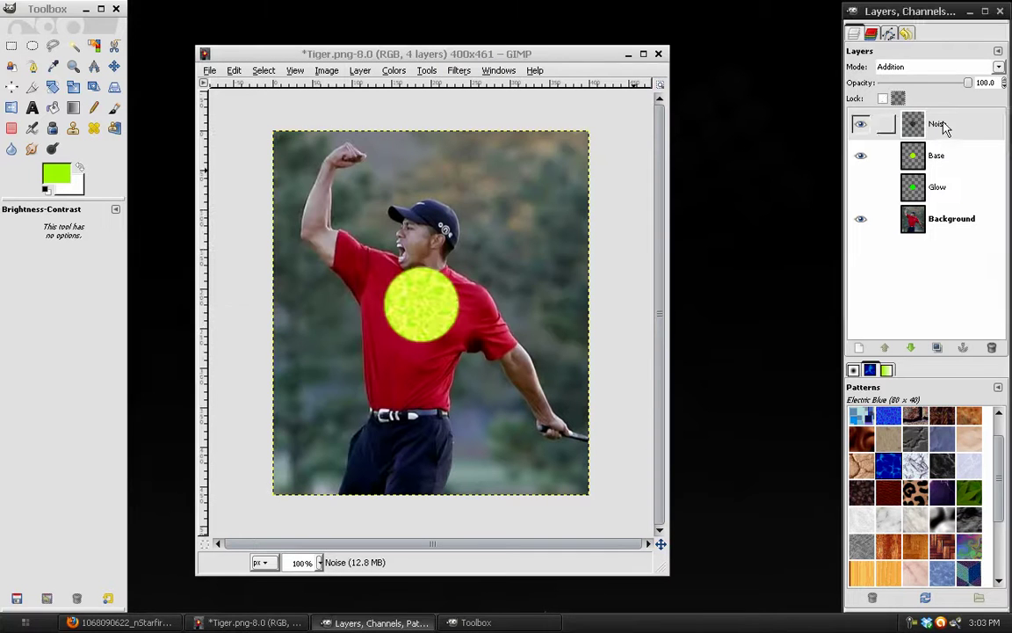
Merge the Noise layer down into the Base layer
left_click(936, 156)
left_click(942, 127)
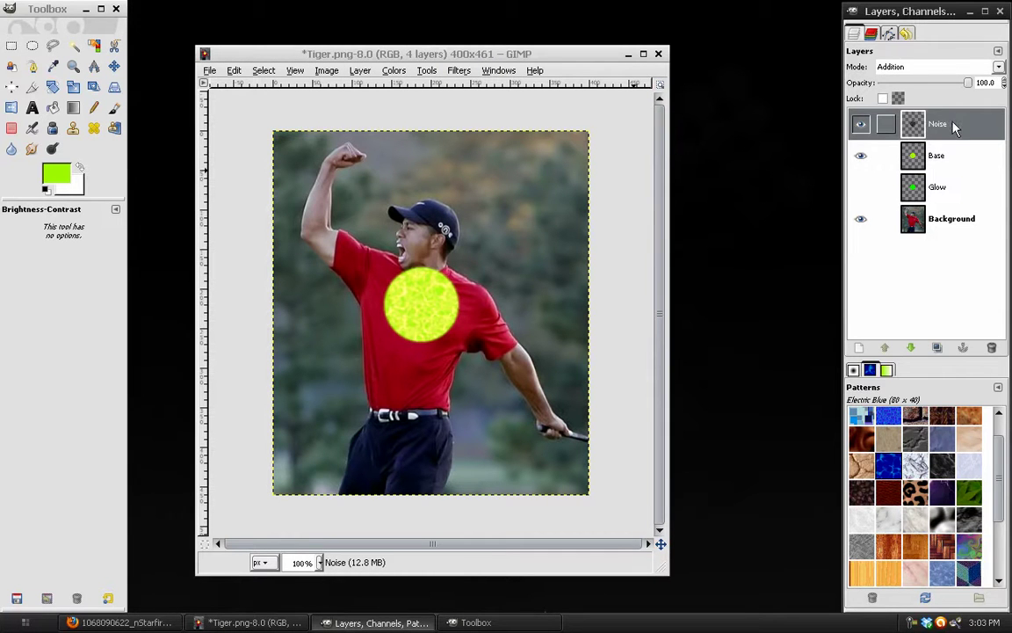
right_click(955, 128)
left_click(879, 220)
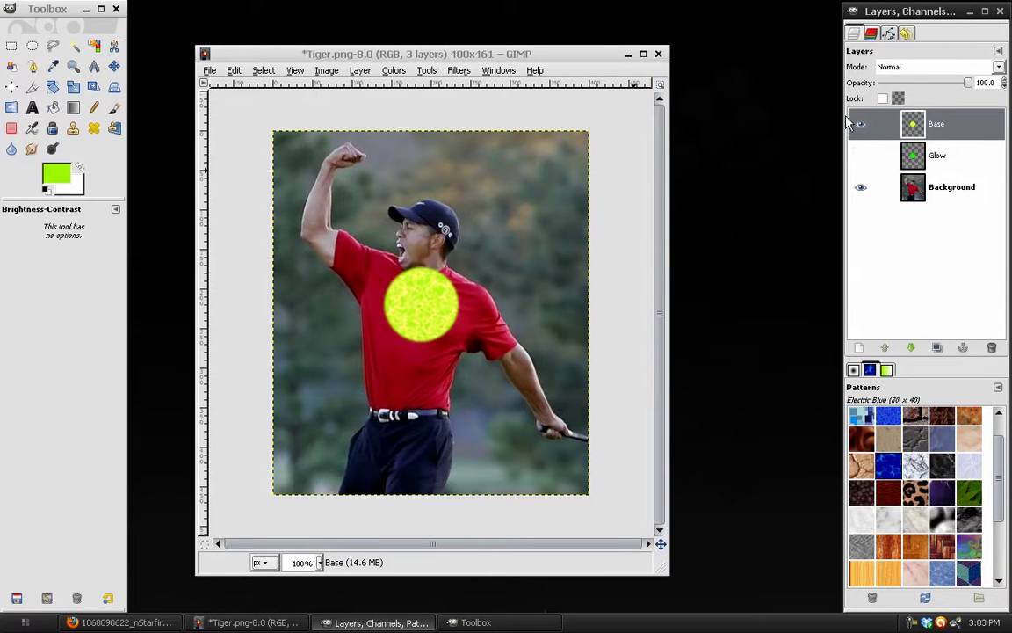
Show the Glow layer beneath Base and apply a 15 px Gaussian Blur to it
left_click(861, 155)
left_click(861, 124)
left_click(937, 156)
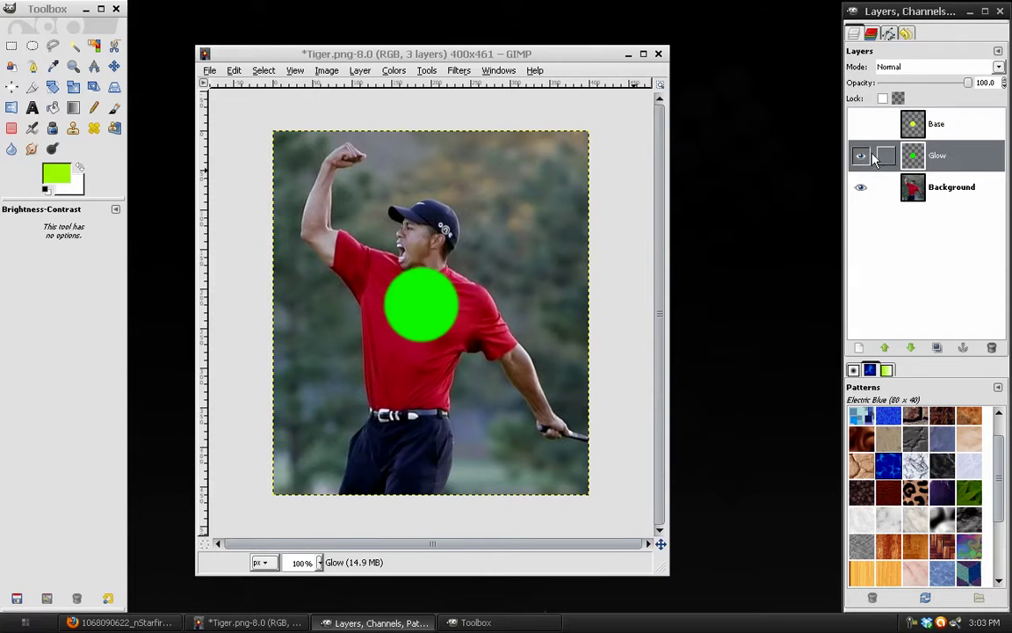
left_click(861, 124)
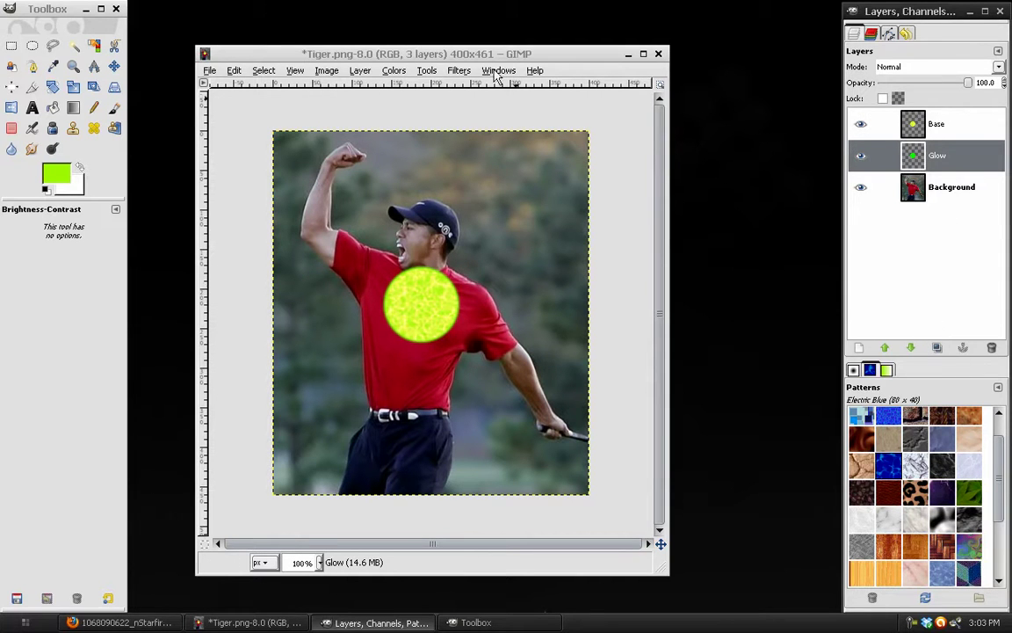
left_click(459, 70)
left_click(582, 104)
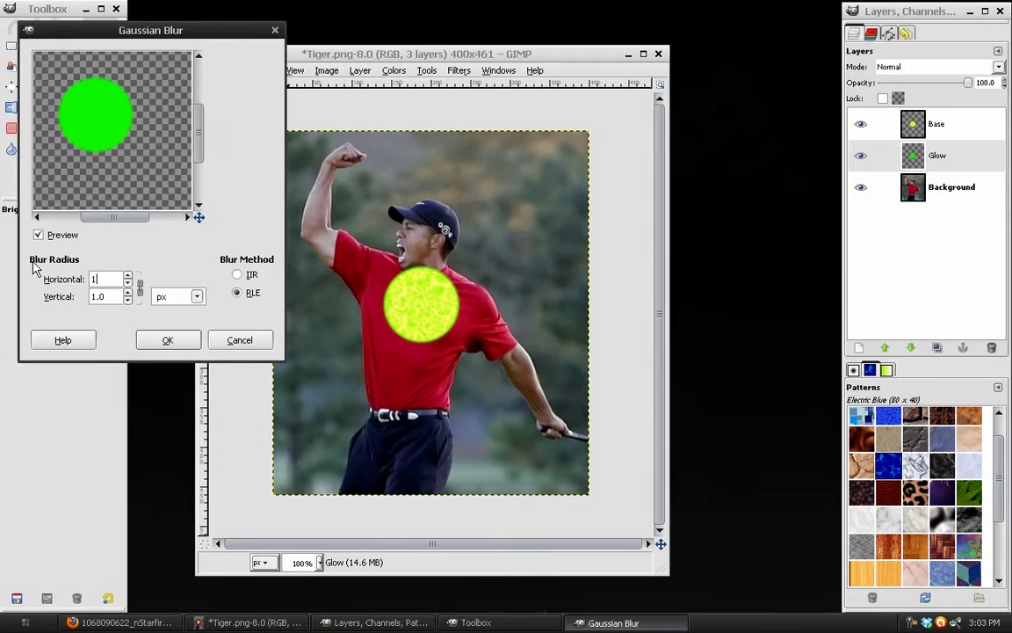
key("Escape")
Duplicate the Glow layer and apply a 35 px Gaussian Blur to the copy
left_click(937, 348)
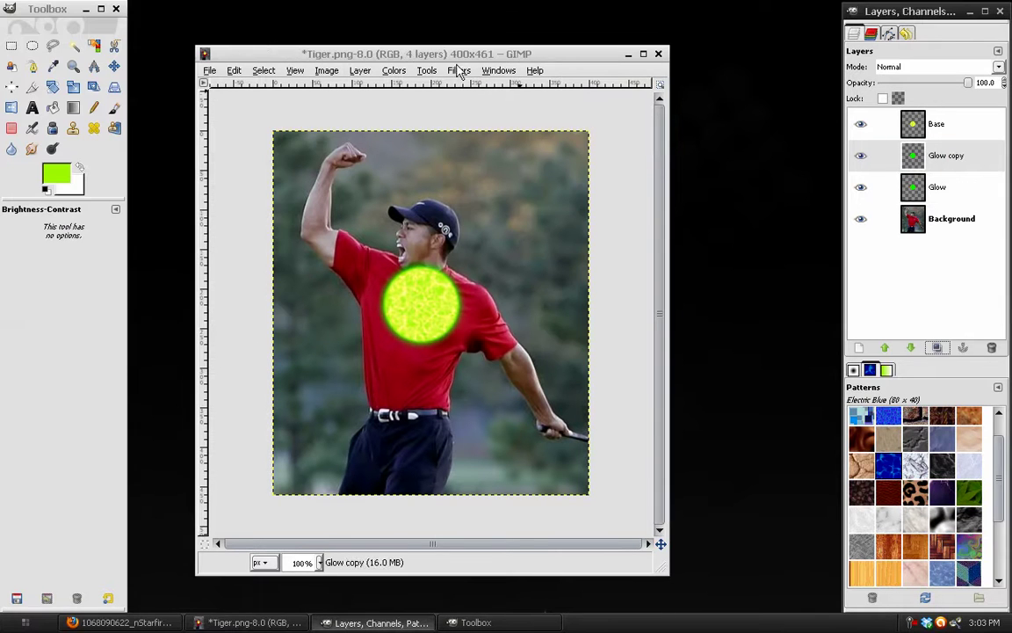
key("shift+ctrl+f")
key("Tab")
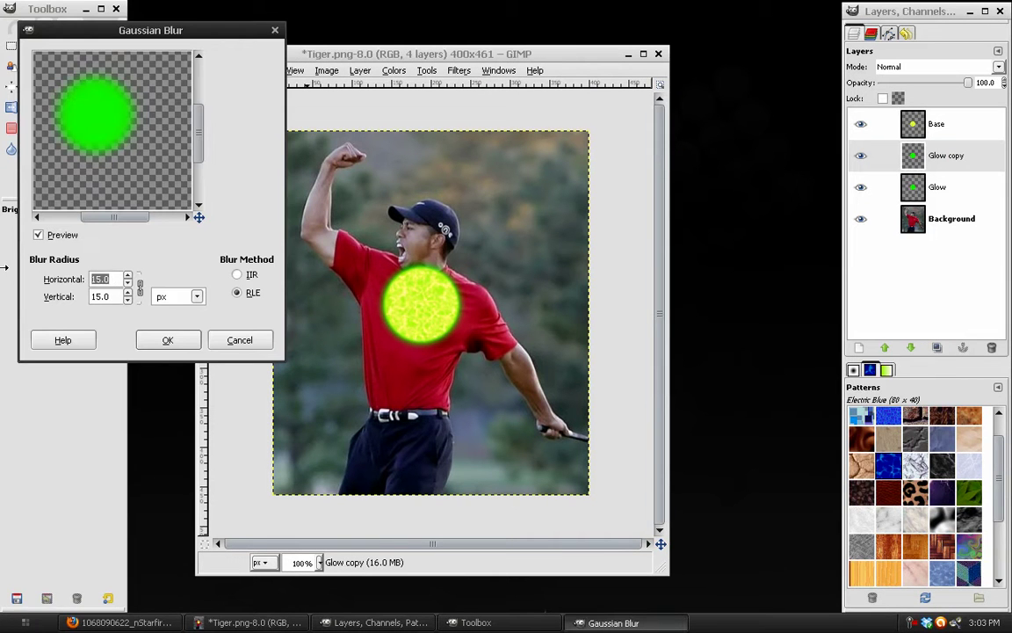
key("Return")
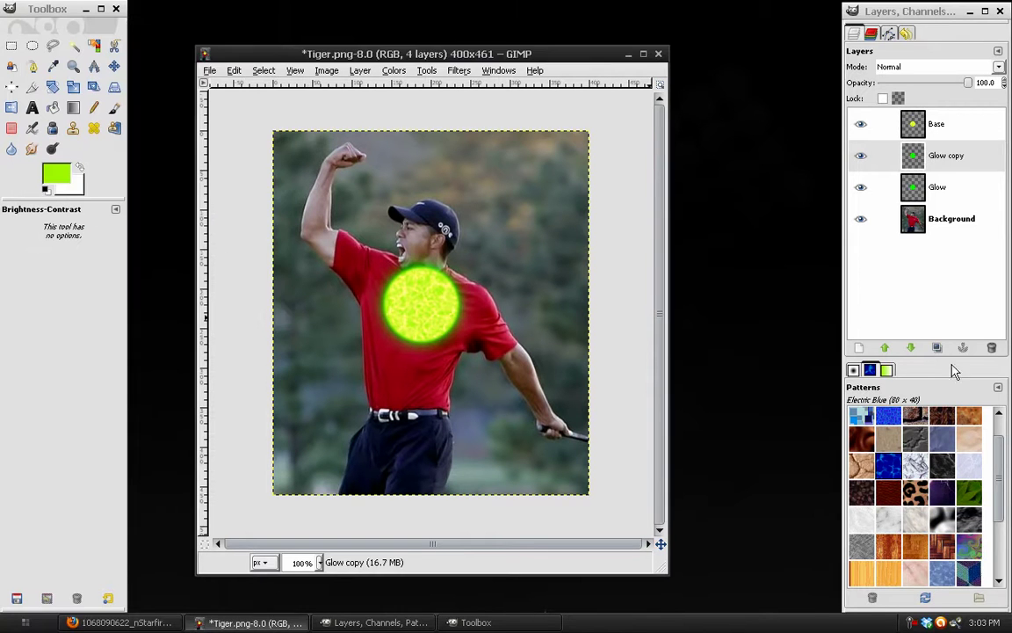
Duplicate the Glow copy layer and apply a 70 px Gaussian Blur to the new copy
left_click(937, 348)
key("shift+ctrl+f")
double_click(112, 298)
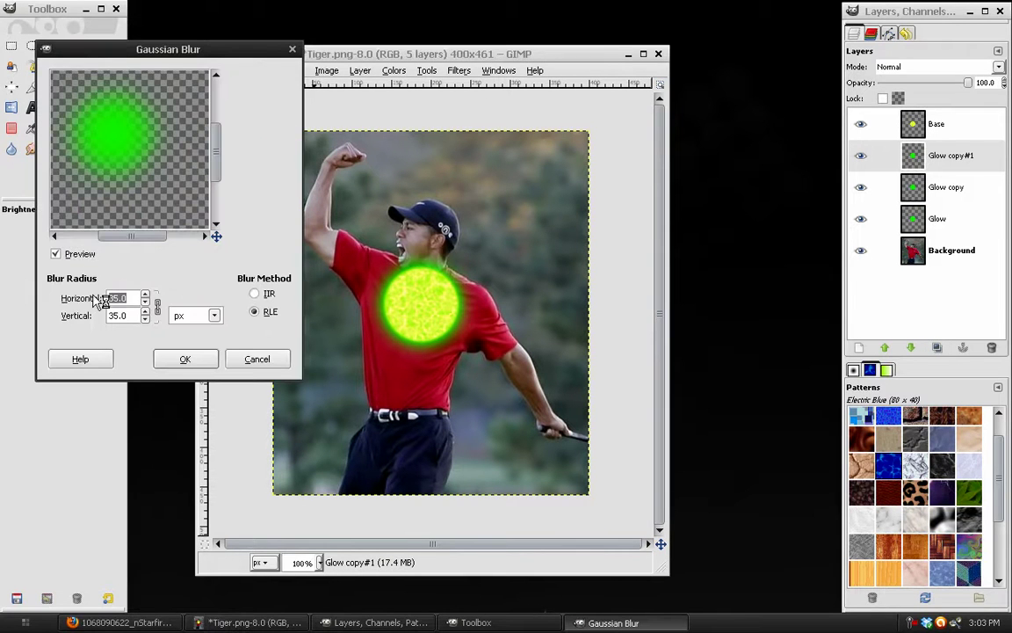
key("Return")
Duplicate the Glow copy#1 layer and apply another Gaussian Blur to the newest copy
left_click(937, 348)
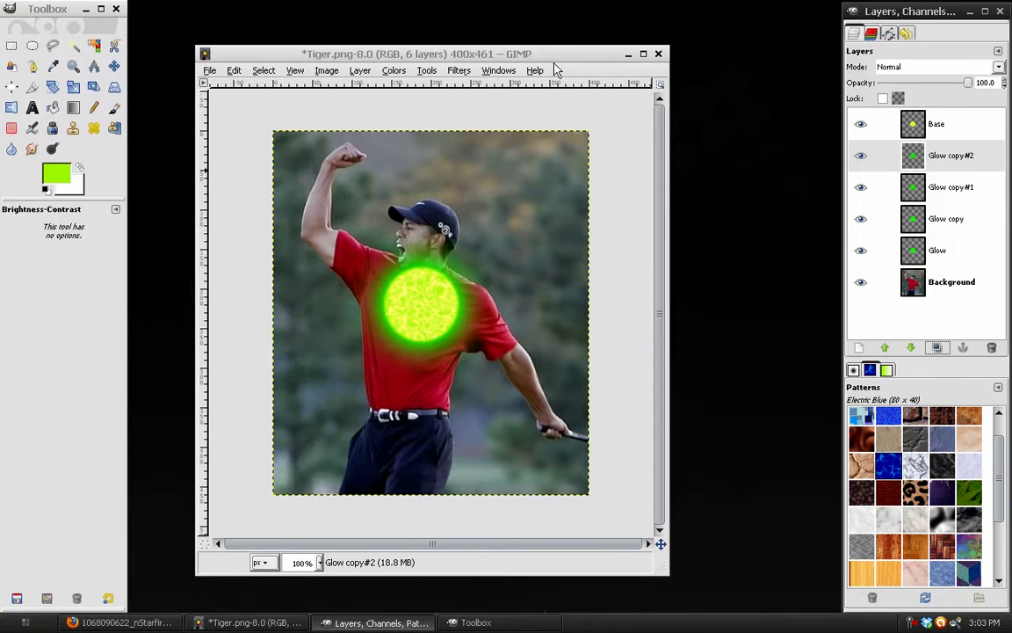
left_click(459, 70)
key("Return")
double_click(133, 316)
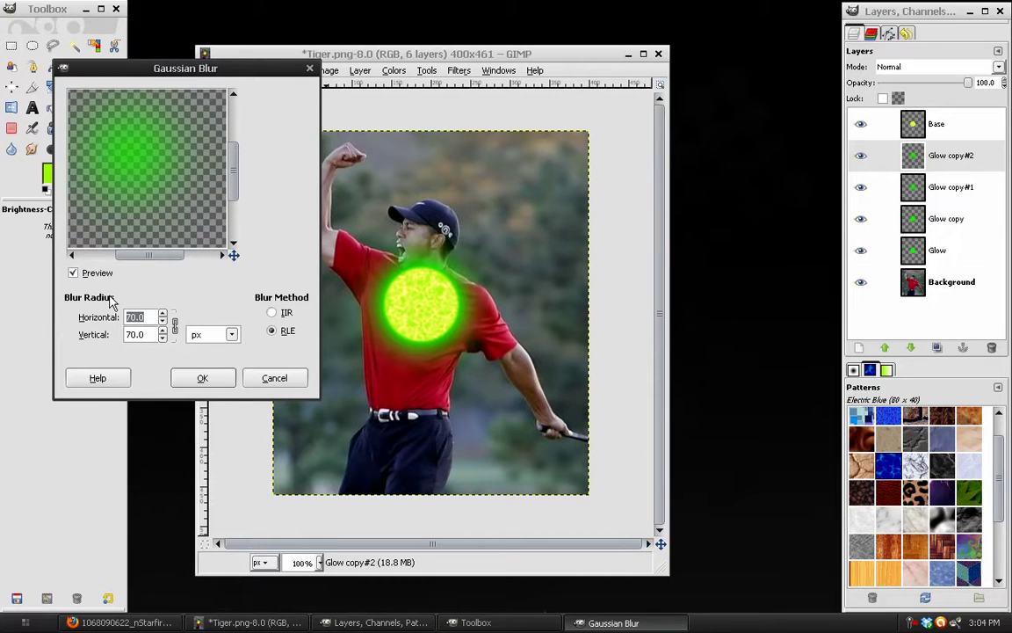
key("Return")
Merge all the blurred glow copies into a single Glow layer
left_click(956, 220)
right_click(956, 219)
left_click(870, 333)
right_click(946, 216)
left_click(870, 320)
Duplicate the merged Glow layer and lower the copy's opacity
left_click(937, 348)
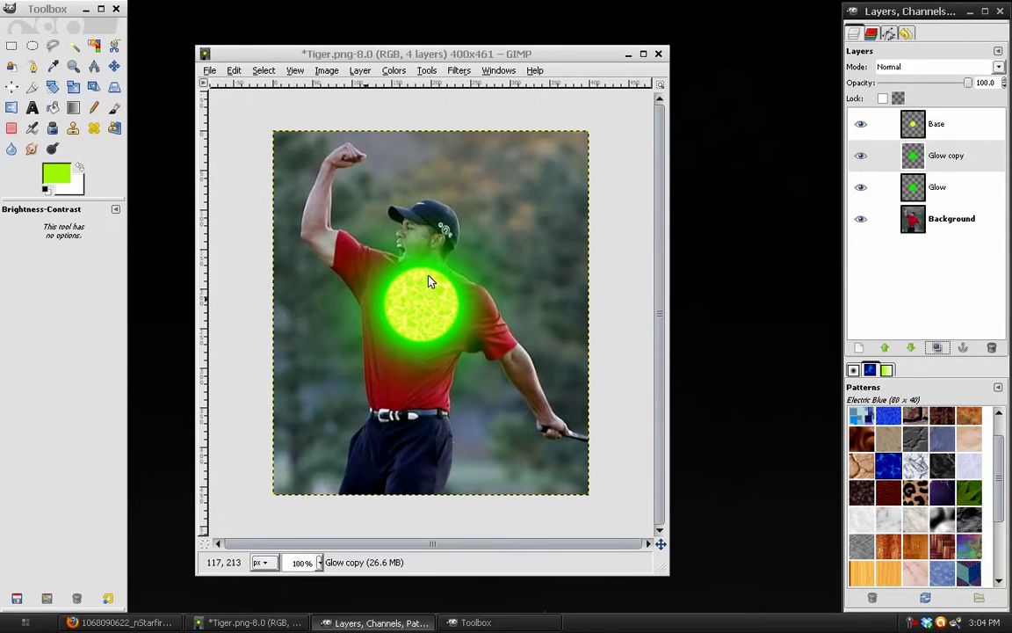
left_click(889, 84)
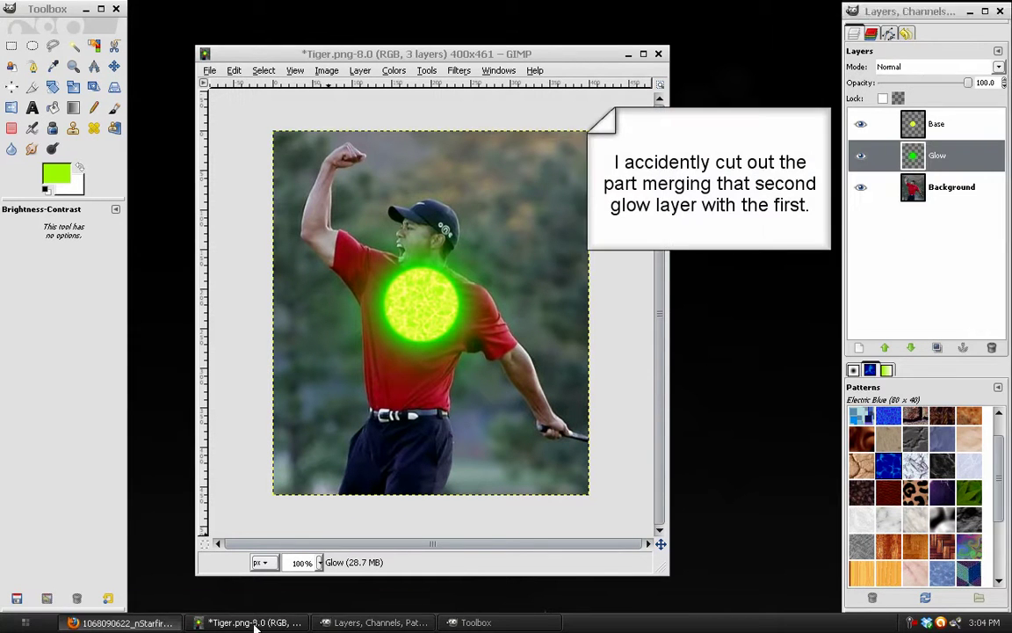
Look at the Starfire reference image in Firefox and return to the Tiger.png image in GIMP
left_click(256, 623)
left_click(256, 622)
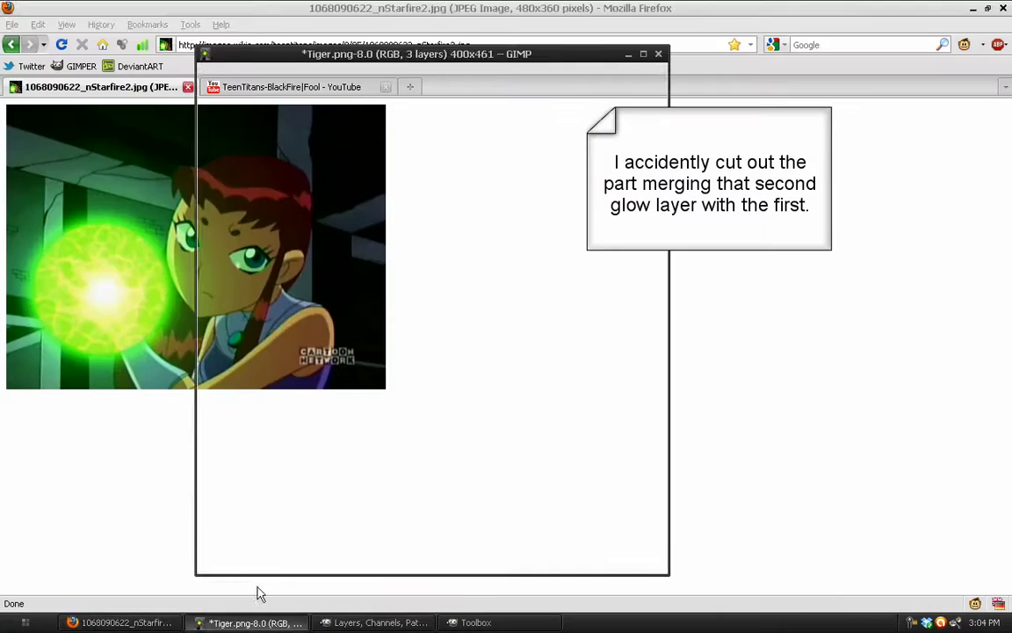
left_click(256, 623)
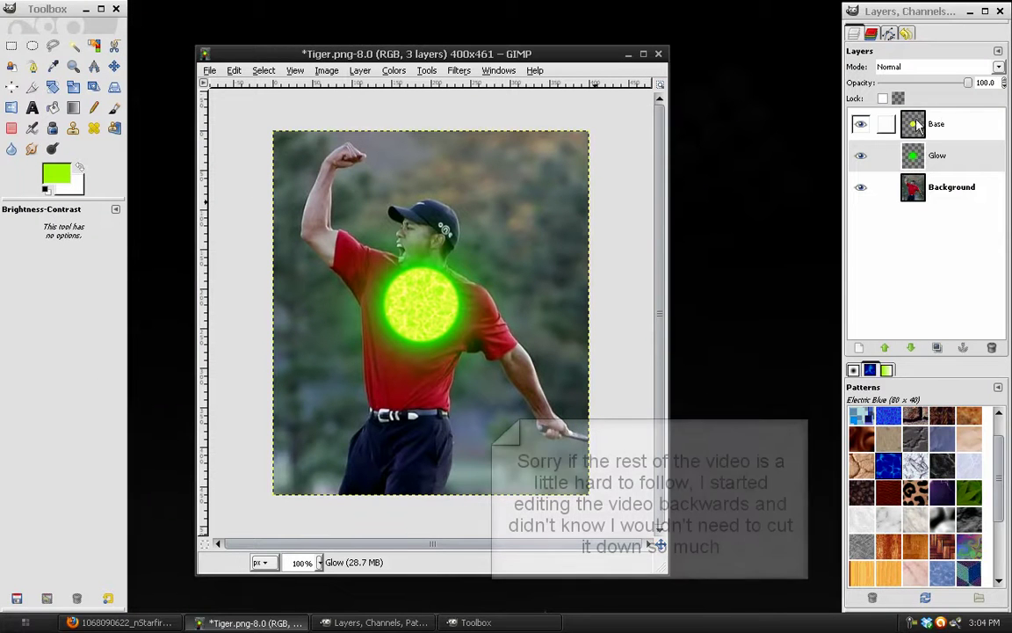
Duplicate the Base layer and fill the copy's disc with bright green (17ff00), keeping its transparency
left_click(916, 125)
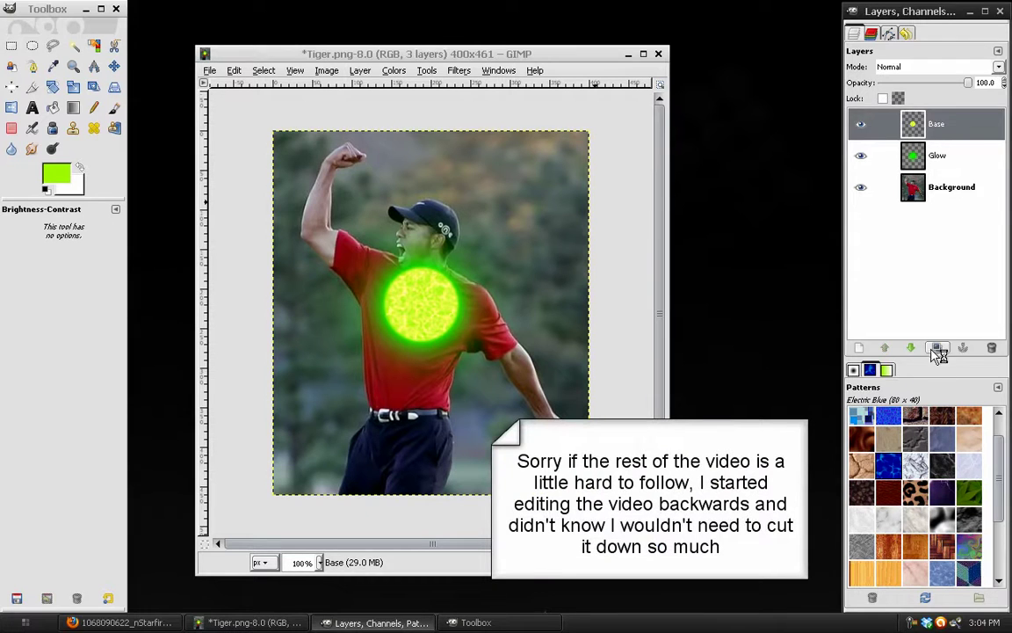
left_click(937, 348)
left_click(883, 98)
left_click(56, 174)
left_click_drag(277, 113, 204, 112)
left_click(265, 238)
key("ctrl+comma")
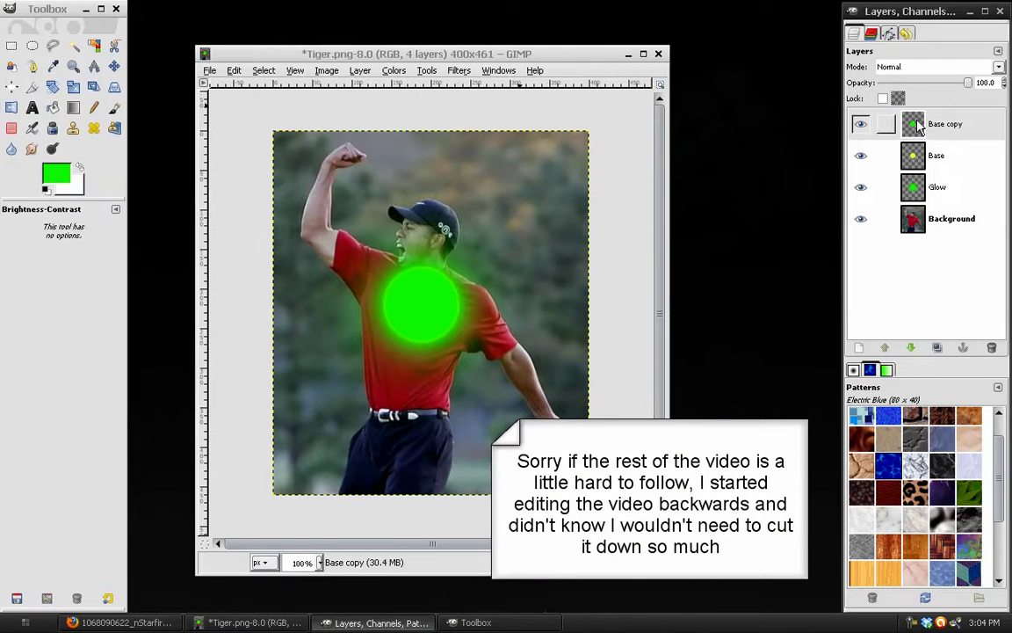
Select the Base copy's disc from its alpha, shrink the selection by 4 pixels and clear the inside, leaving a thin ring
right_click(932, 127)
left_click(857, 491)
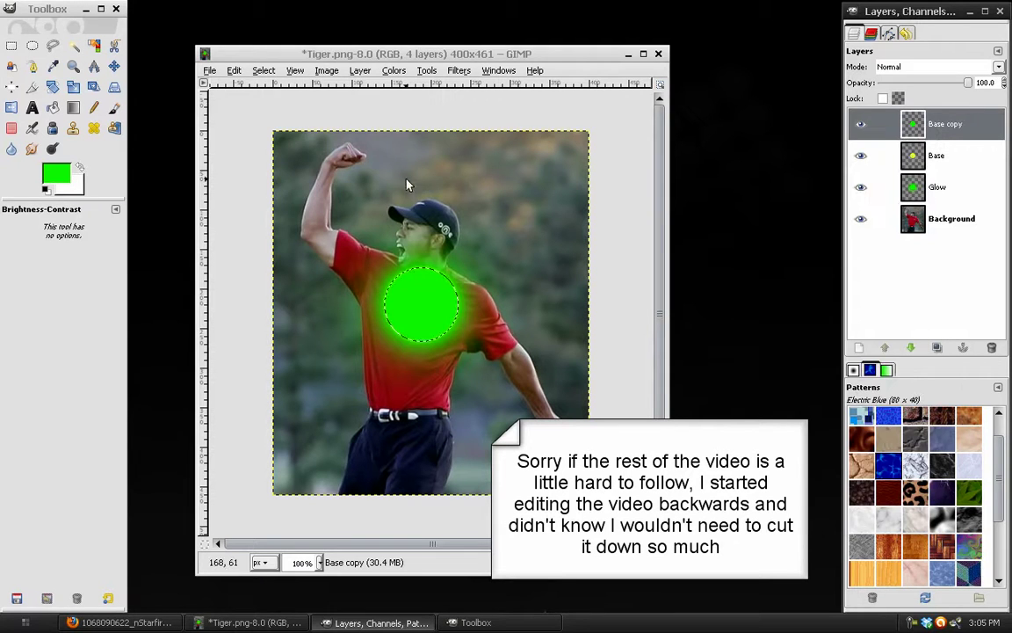
left_click(264, 70)
left_click(287, 253)
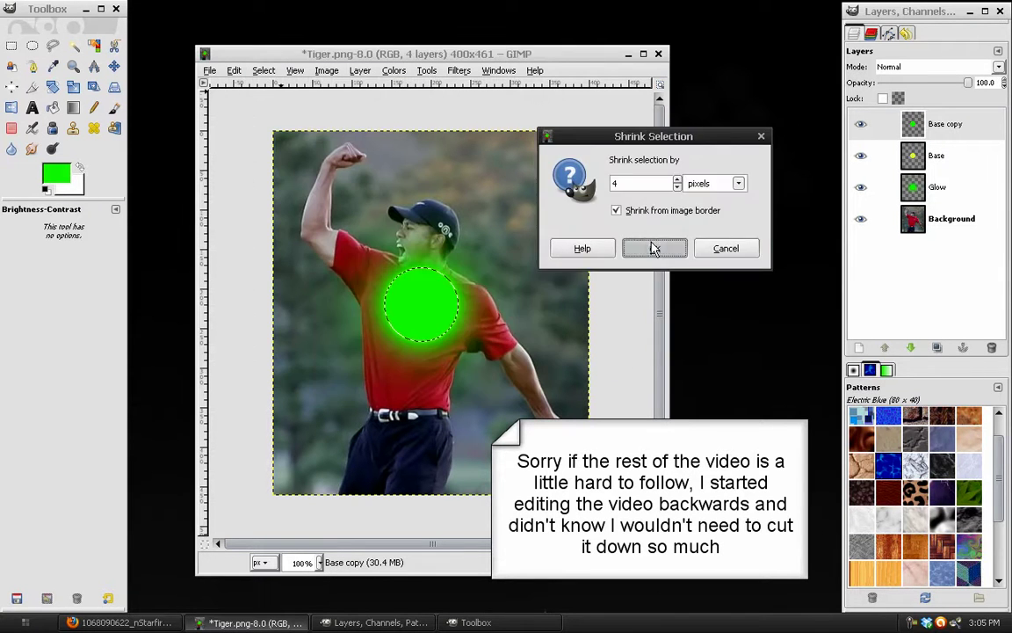
left_click(656, 244)
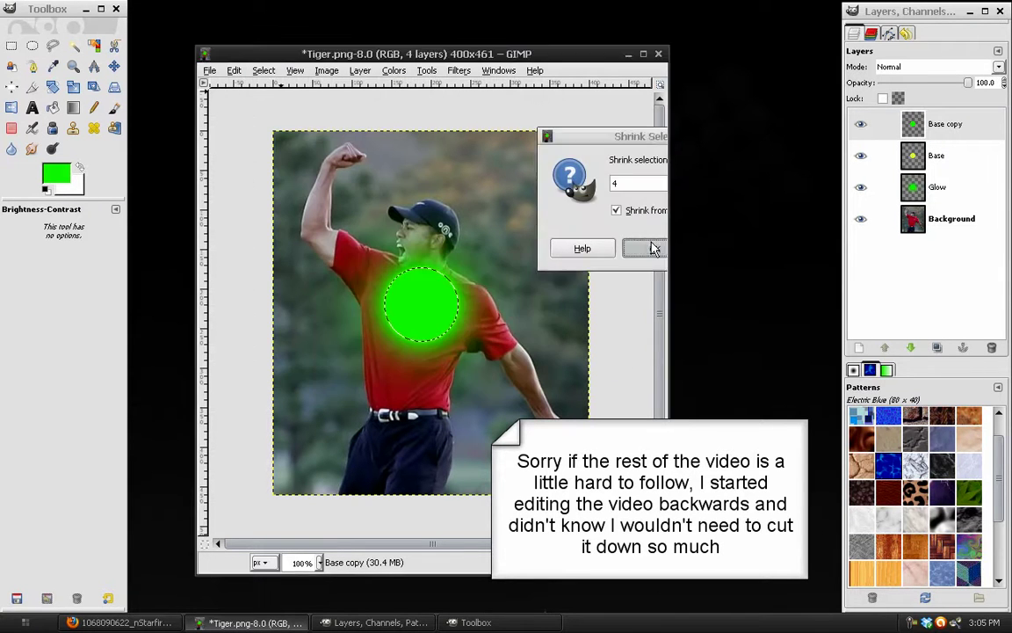
left_click(234, 70)
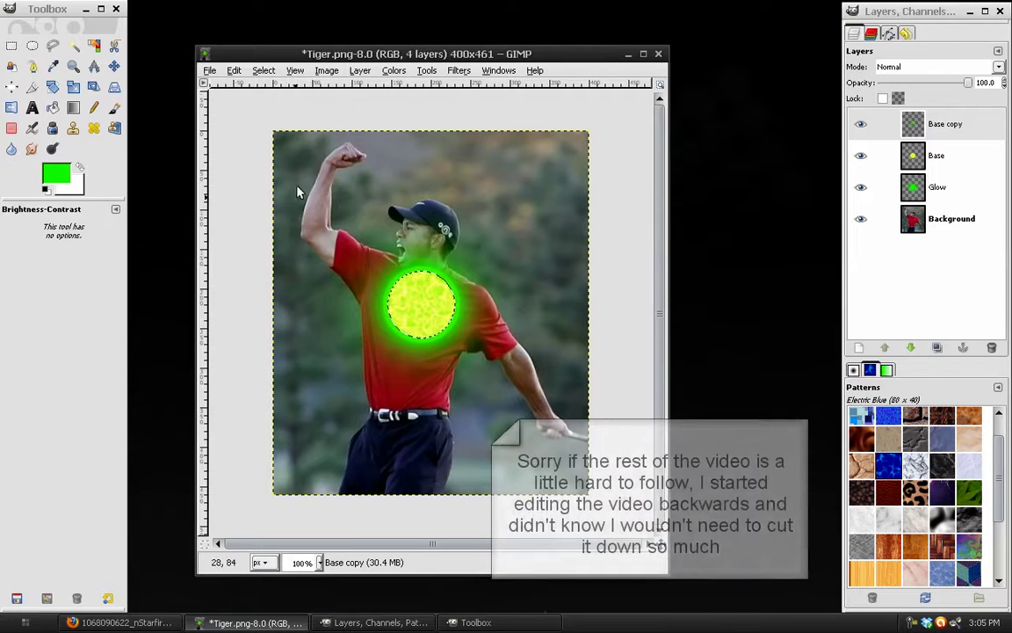
Clear the selection and apply a Gaussian Blur with a 10 px radius to the green ring on Base copy
left_click(264, 70)
left_click(278, 106)
left_click(958, 124)
left_click(464, 70)
left_click(492, 104)
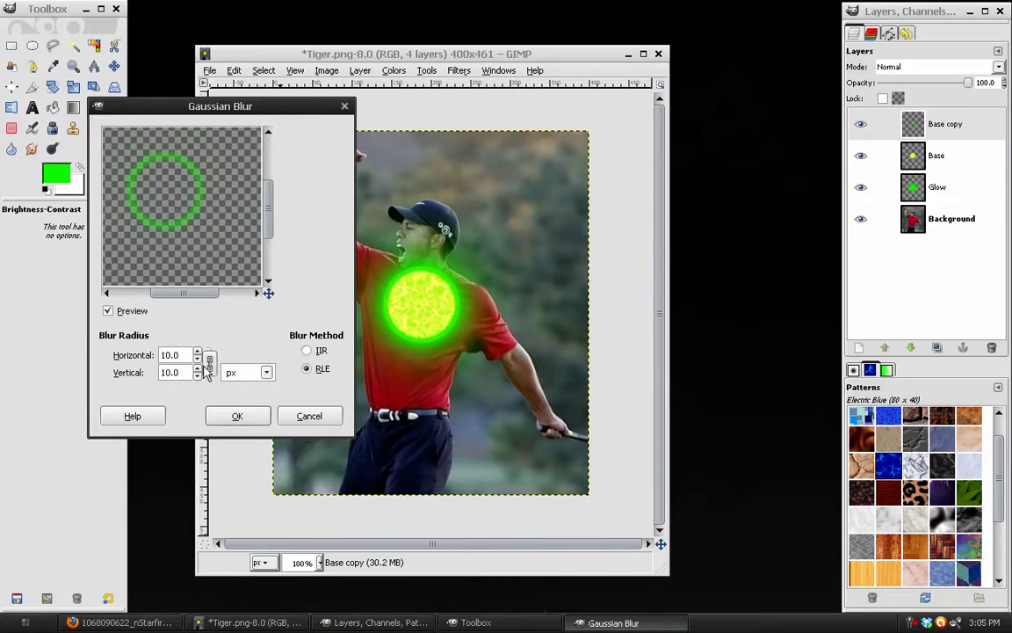
left_click(237, 415)
Set the Base copy layer to Grain merge mode and merge it down into Base
left_click(936, 67)
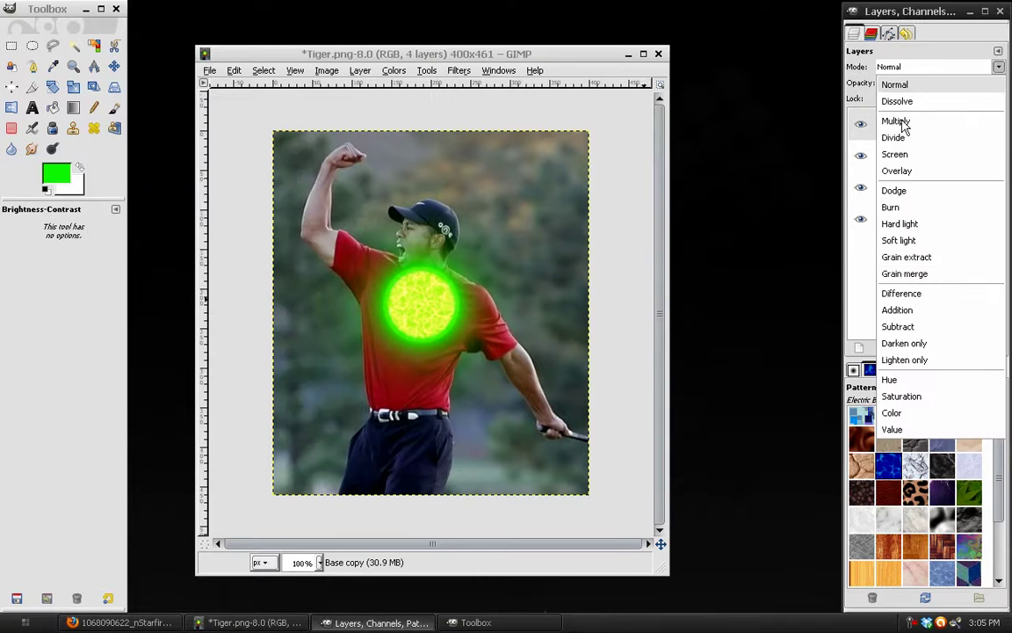
left_click(905, 274)
right_click(854, 122)
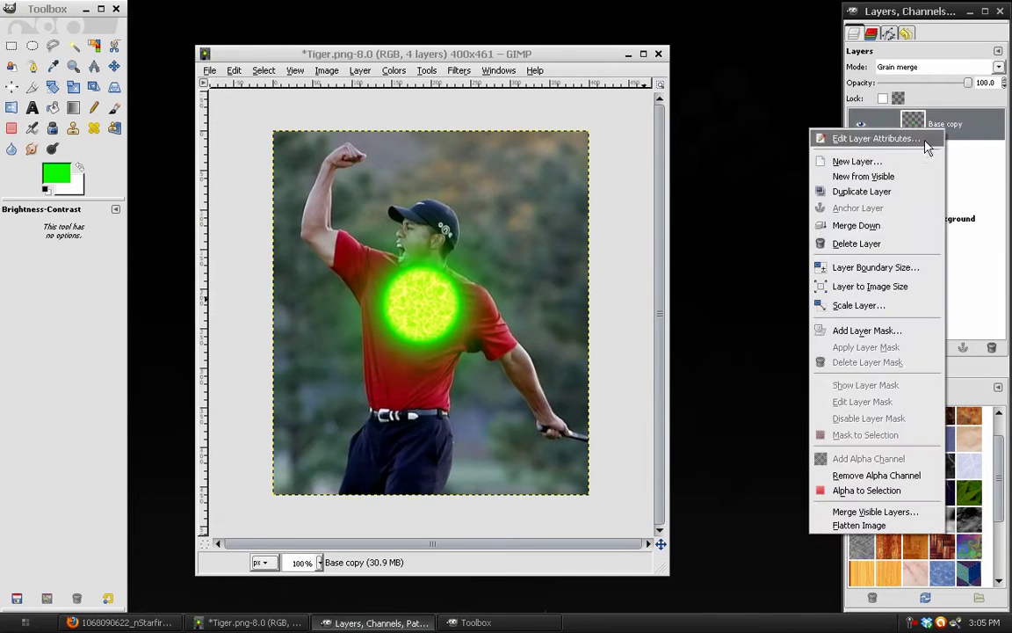
left_click(881, 231)
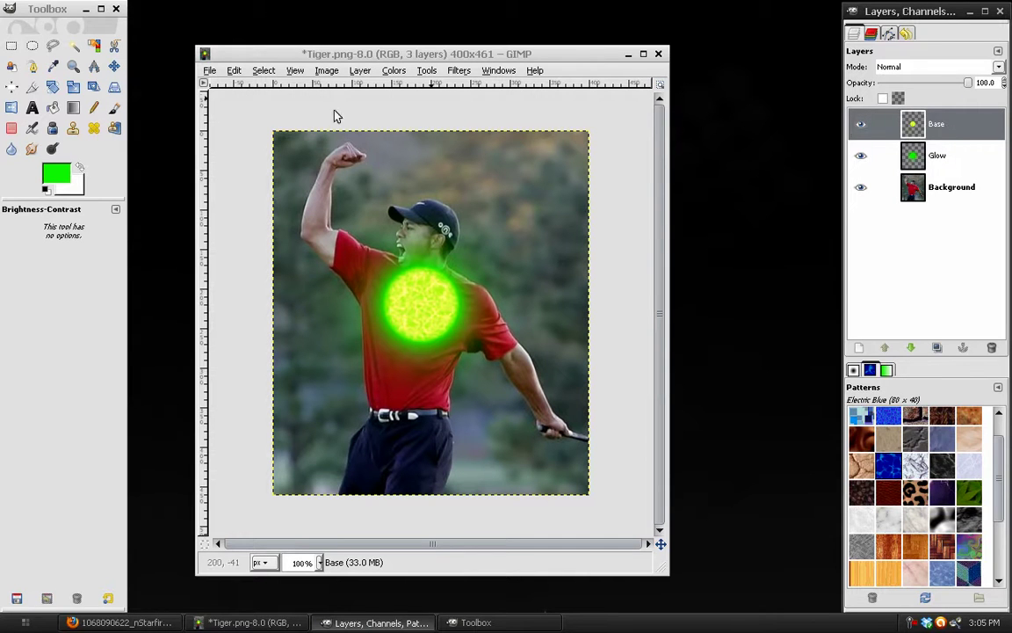
Paint a white glow at the ball's centre on Base with the Circle Fuzzy (19) brush at scale 5.10
left_click(115, 106)
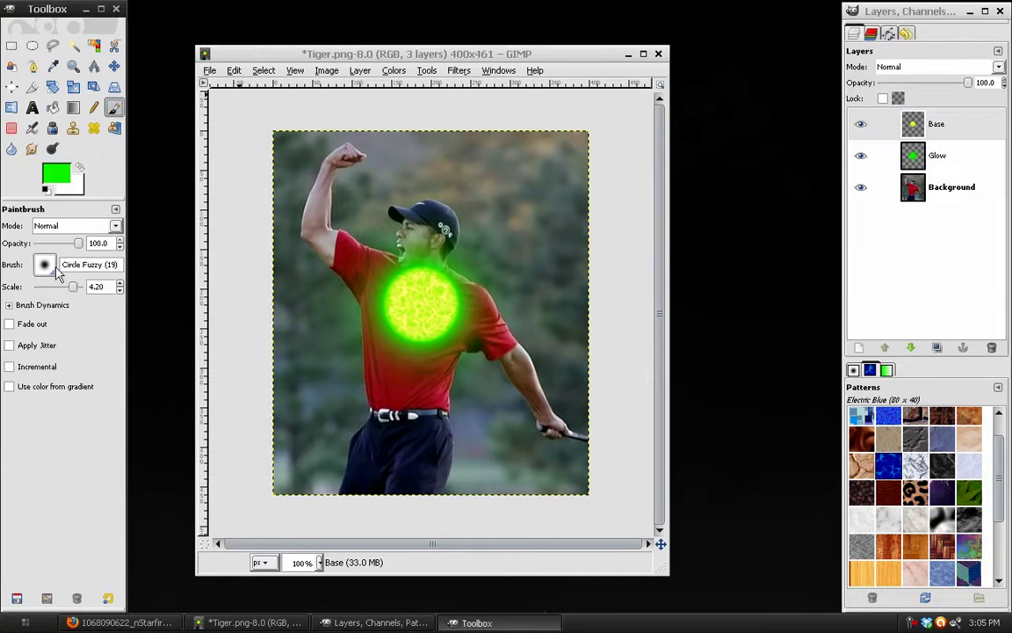
left_click(80, 169)
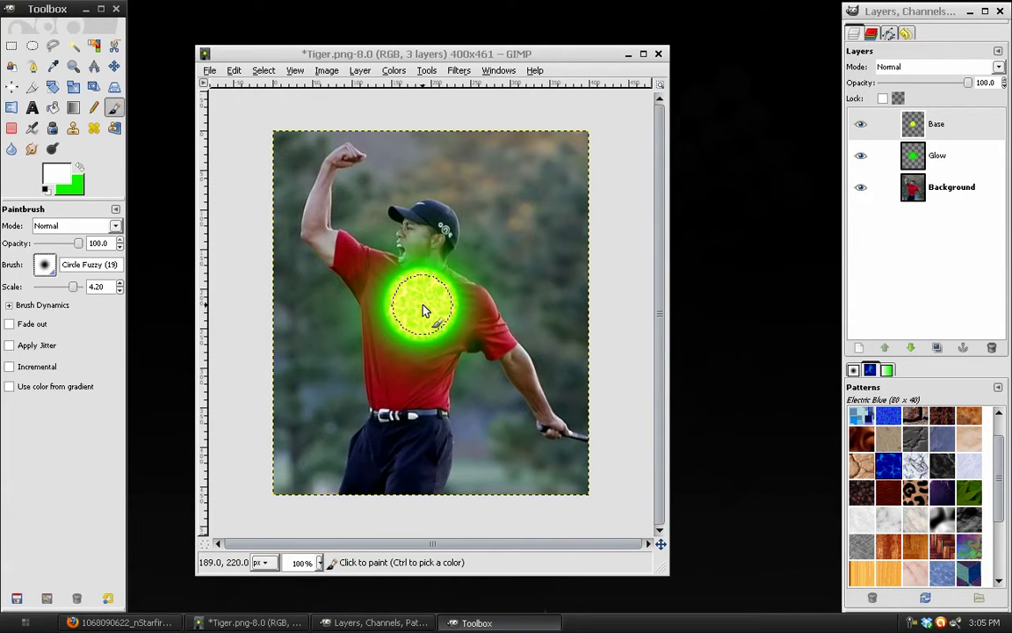
key("bracketright")
key("bracketright")
key("bracketright")
key("bracketright")
key("bracketright")
key("bracketright")
key("bracketright")
key("bracketright")
left_click(423, 310)
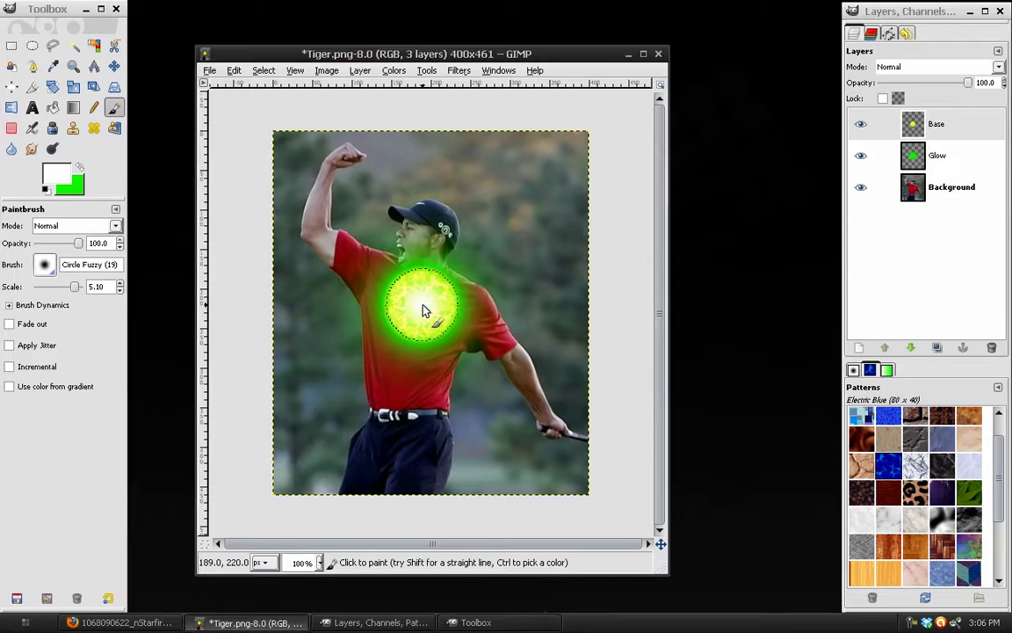
Merge the Base layer down into Glow and rename the merged layer Effect
key("ctrl+shift+a")
key("m")
right_click(941, 125)
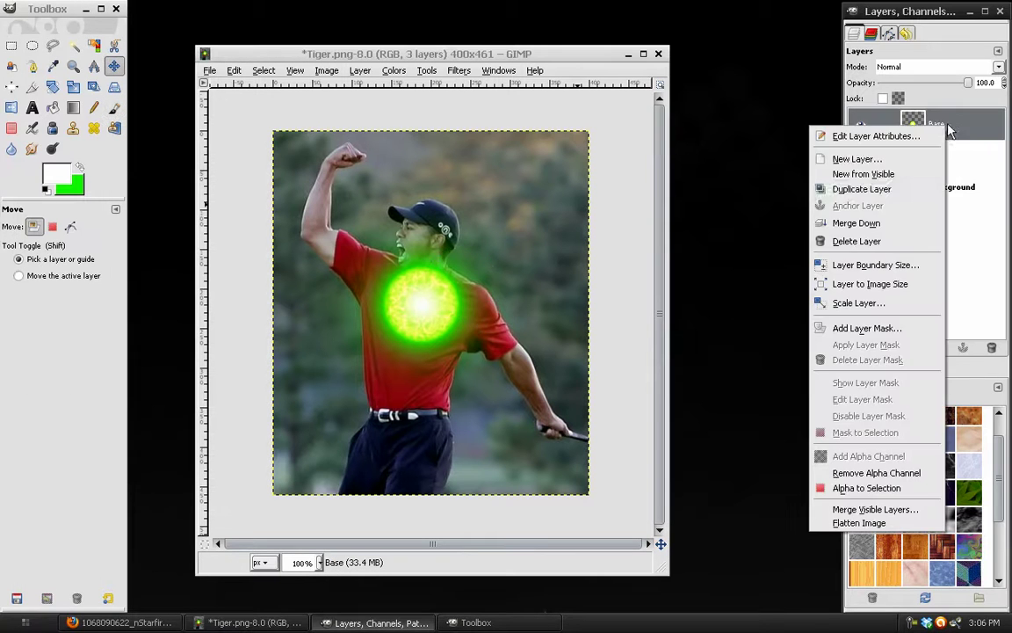
left_click(883, 223)
type("Effect")
key("Return")
Move the Effect layer's energy ball onto the golfer's raised fist and set the layer to Screen mode
left_click_drag(453, 352, 369, 184)
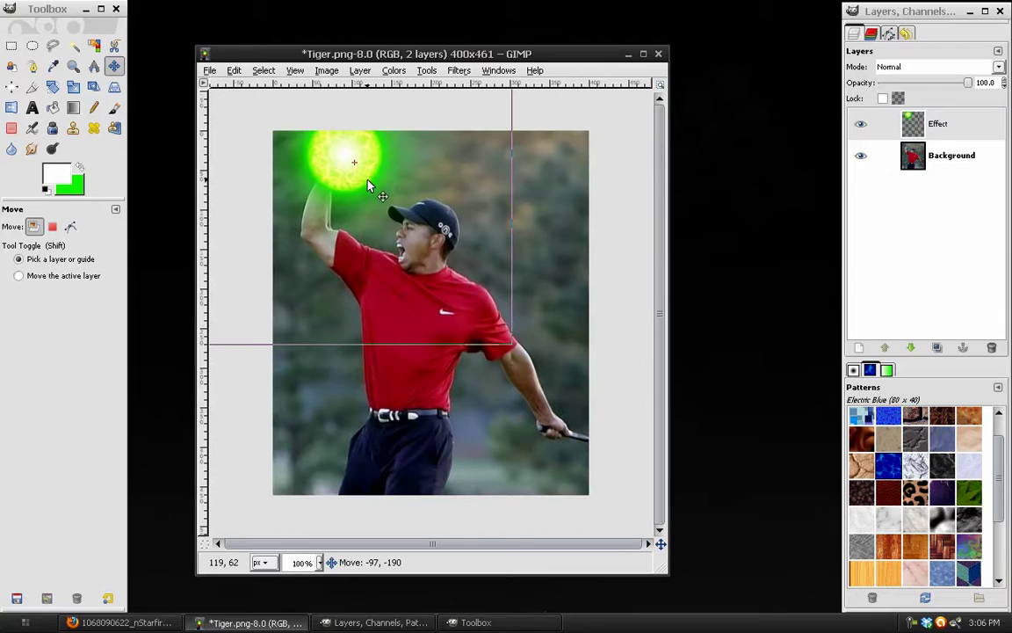
left_click(932, 66)
left_click(911, 155)
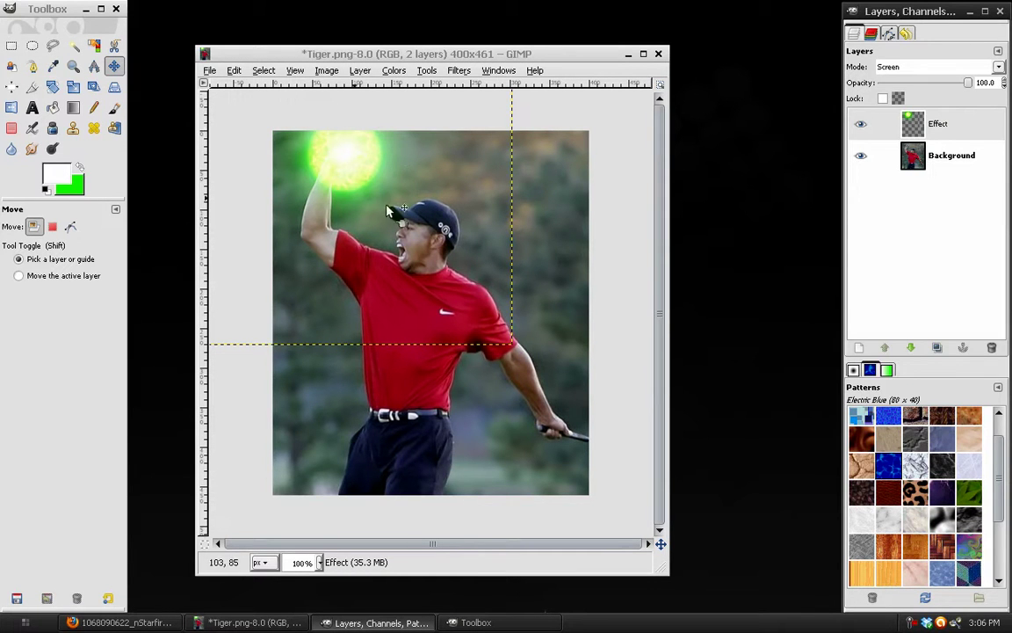
Compare the energy ball with the Starfire reference image in Firefox and return to Tiger.png in GIMP
left_click(123, 622)
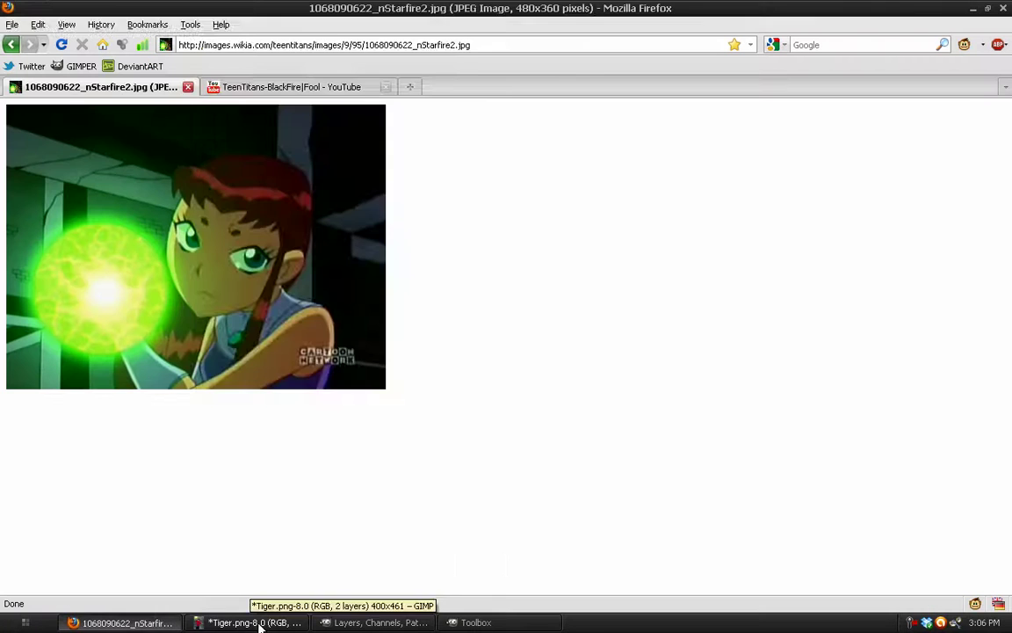
left_click(252, 622)
left_click(126, 623)
key("alt+Tab")
Darken the Background layer with Levels by lowering the input midtone value to about 0.73
left_click(958, 156)
left_click_drag(174, 44, 625, 46)
left_click_drag(650, 213, 675, 214)
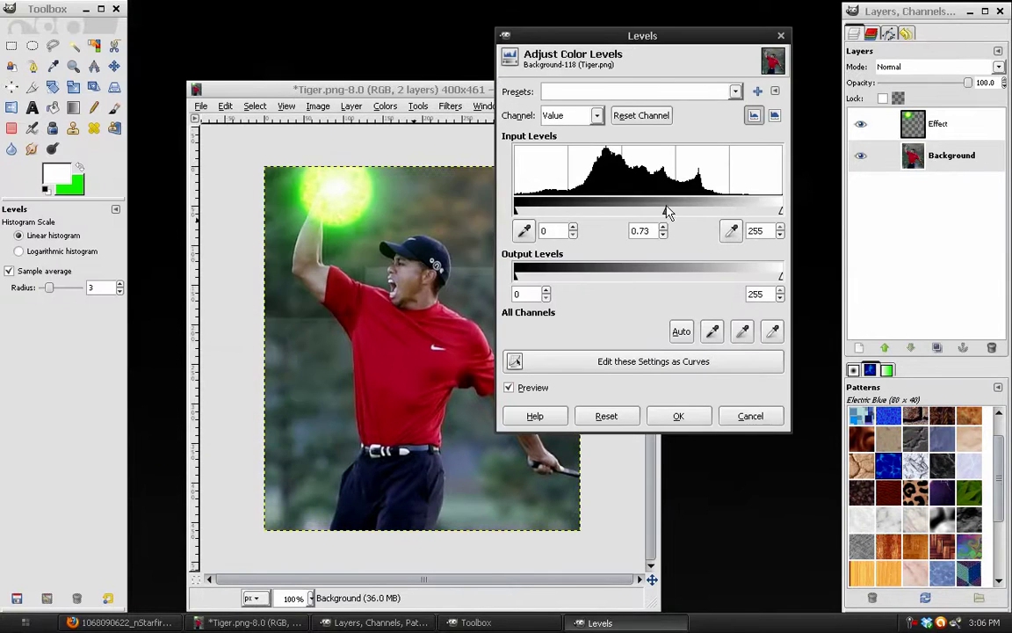
left_click(679, 416)
Duplicate the Effect layer and set the lower Effect layer to Overlay mode at 40% opacity
left_click(937, 124)
left_click(937, 348)
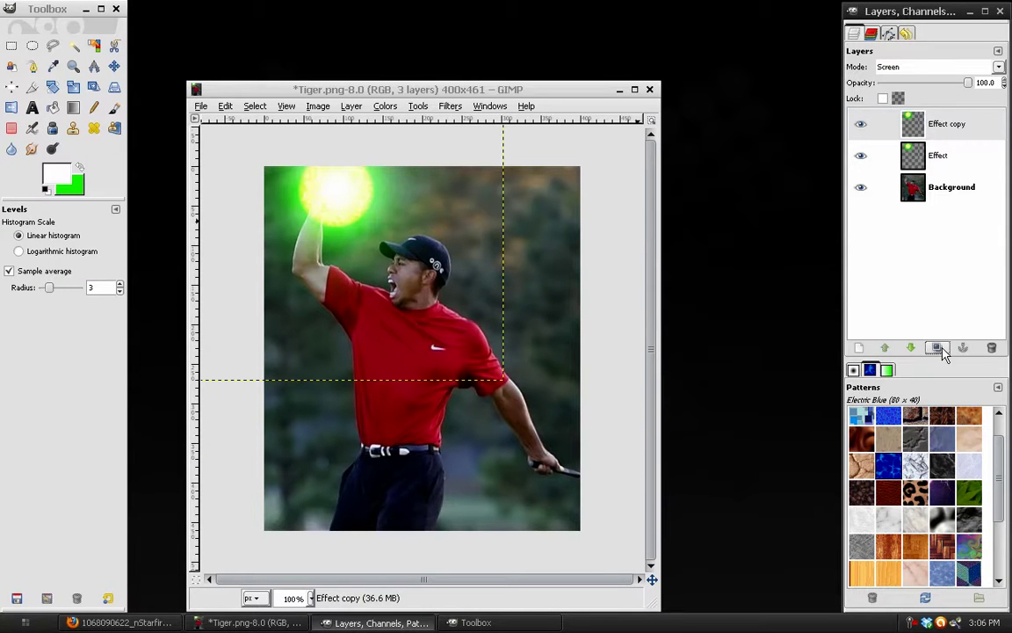
left_click(953, 156)
left_click(932, 67)
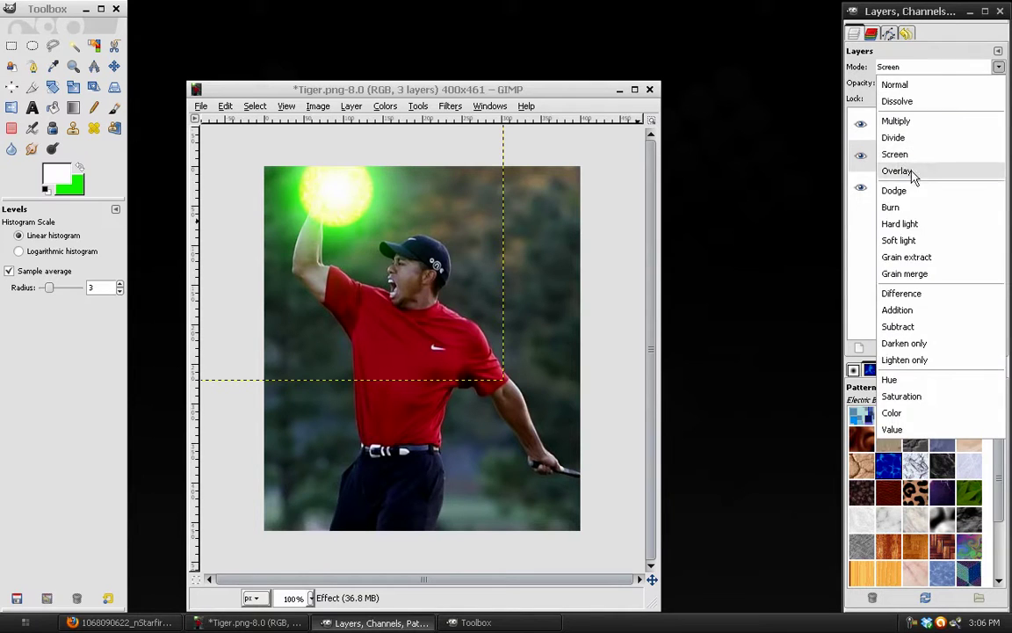
left_click(905, 172)
left_click_drag(890, 91, 875, 141)
left_click(874, 156)
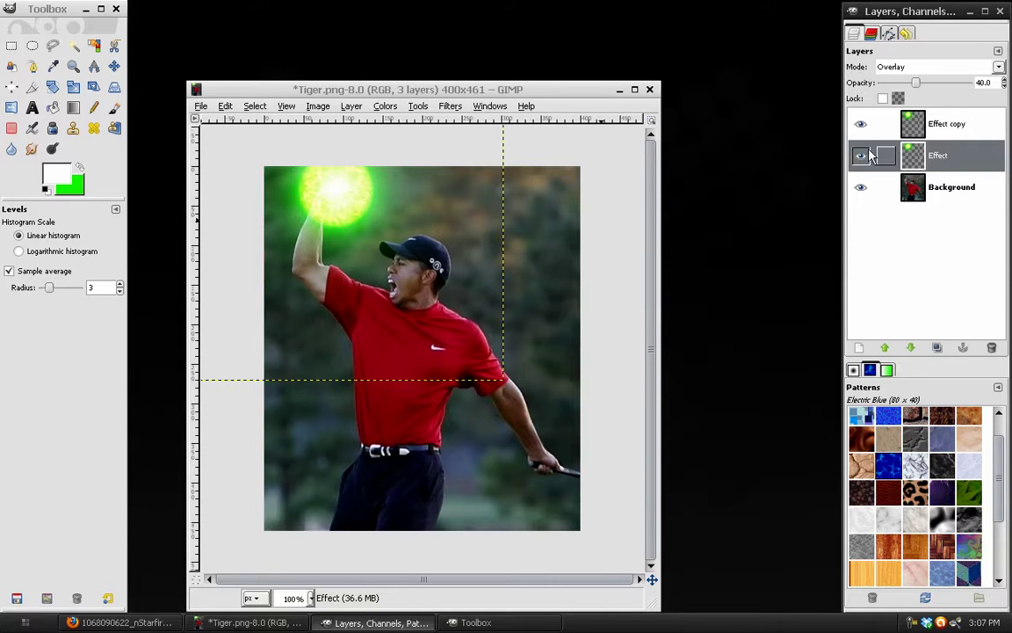
Set the foreground colour to purple ae00ff and fill the circular selection on New Layer with it
left_click_drag(317, 90, 309, 41)
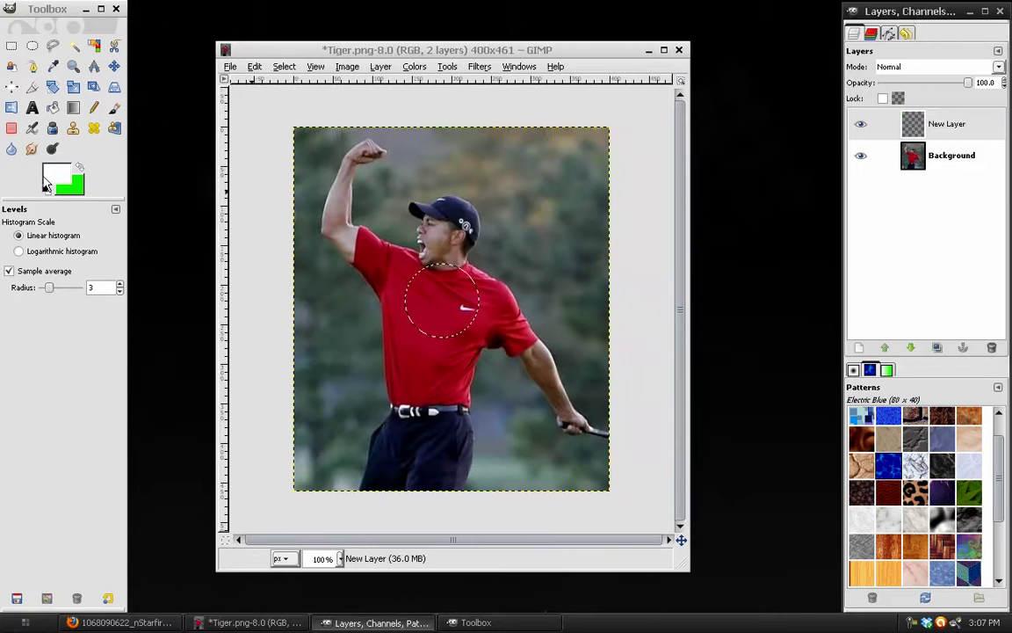
left_click(80, 167)
left_click(59, 176)
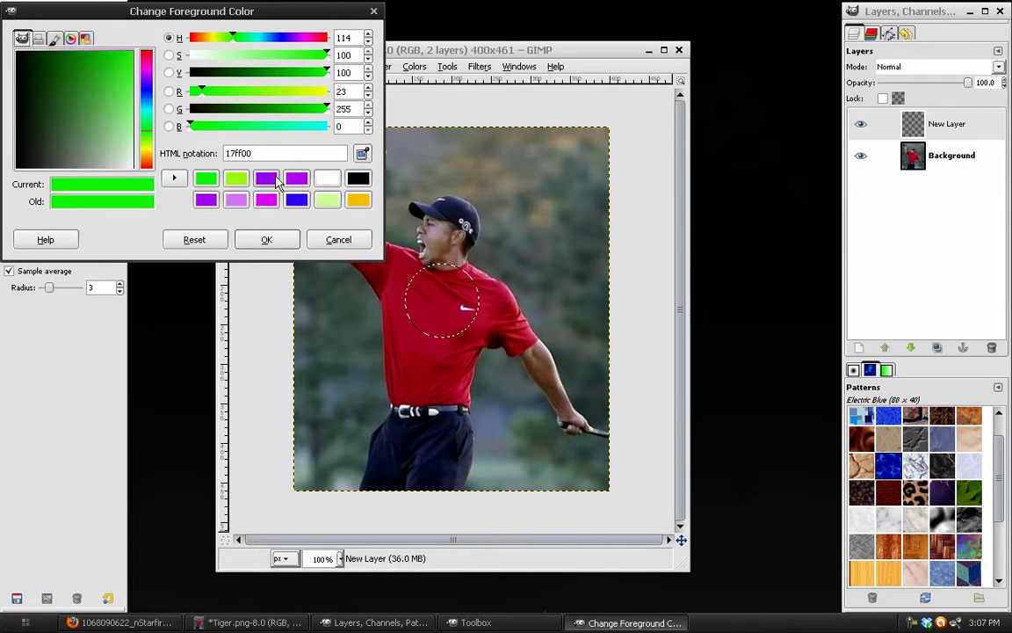
left_click(236, 180)
left_click(230, 40)
left_click_drag(231, 39, 298, 39)
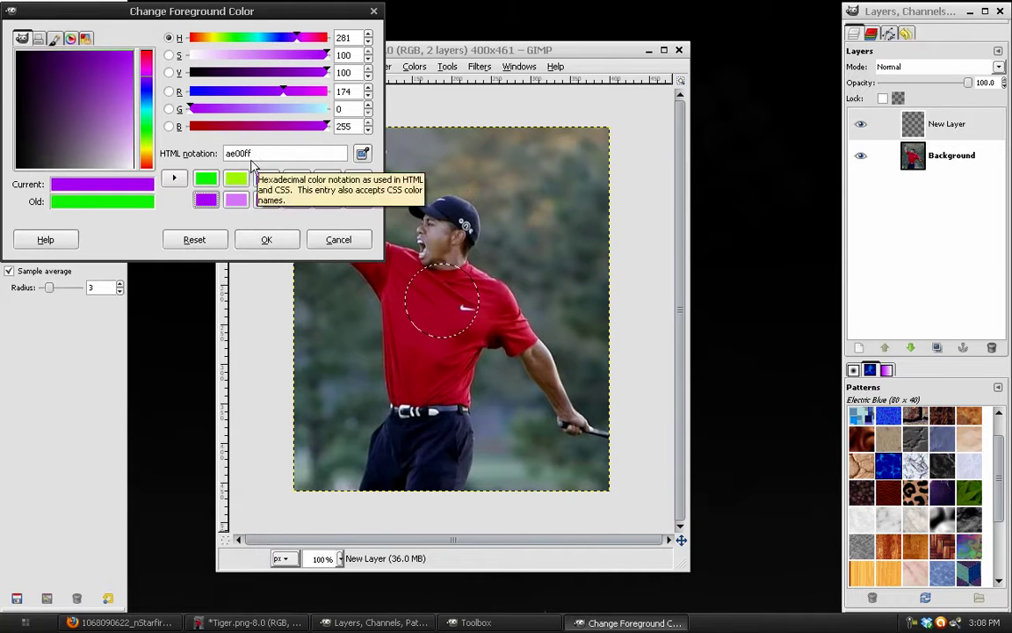
left_click(267, 239)
left_click(253, 66)
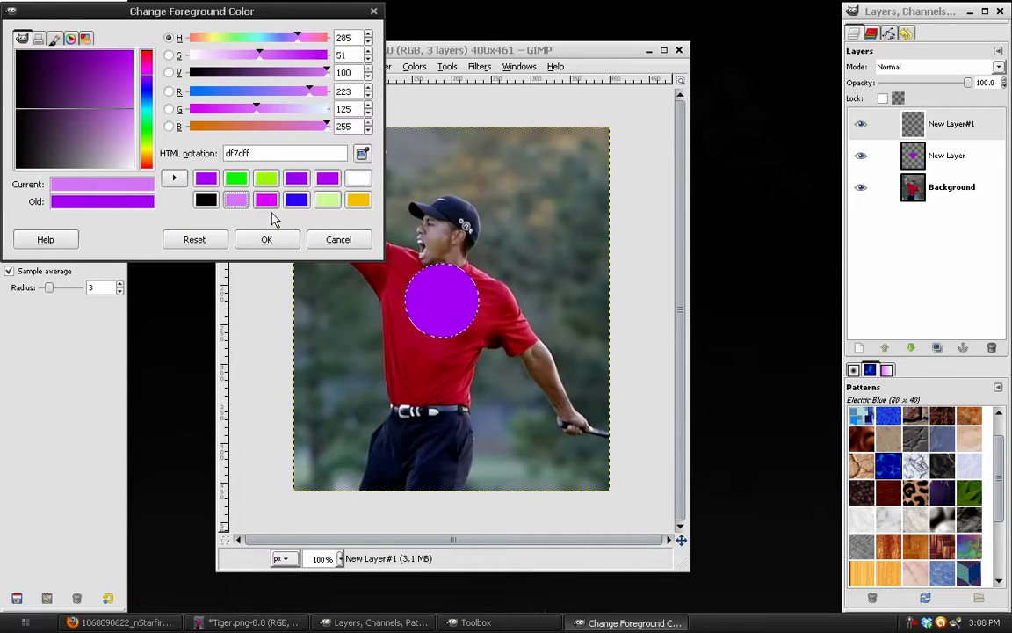
Fill the circle on the upper new layer with light purple df7dff and clear the selection
left_click(267, 239)
left_click(254, 66)
left_click(301, 260)
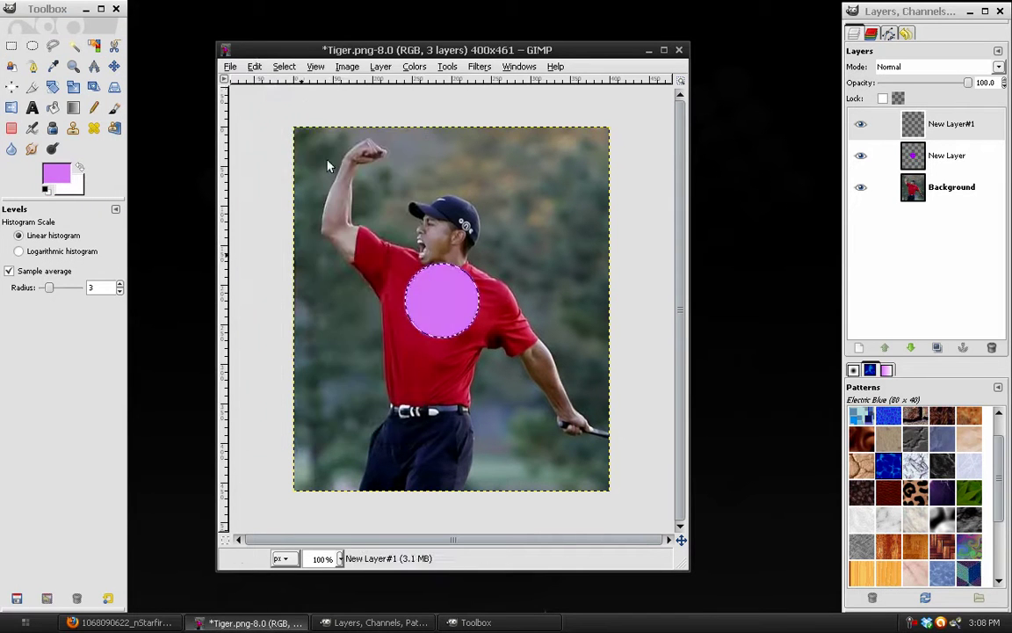
left_click(284, 66)
left_click(298, 102)
left_click(863, 125)
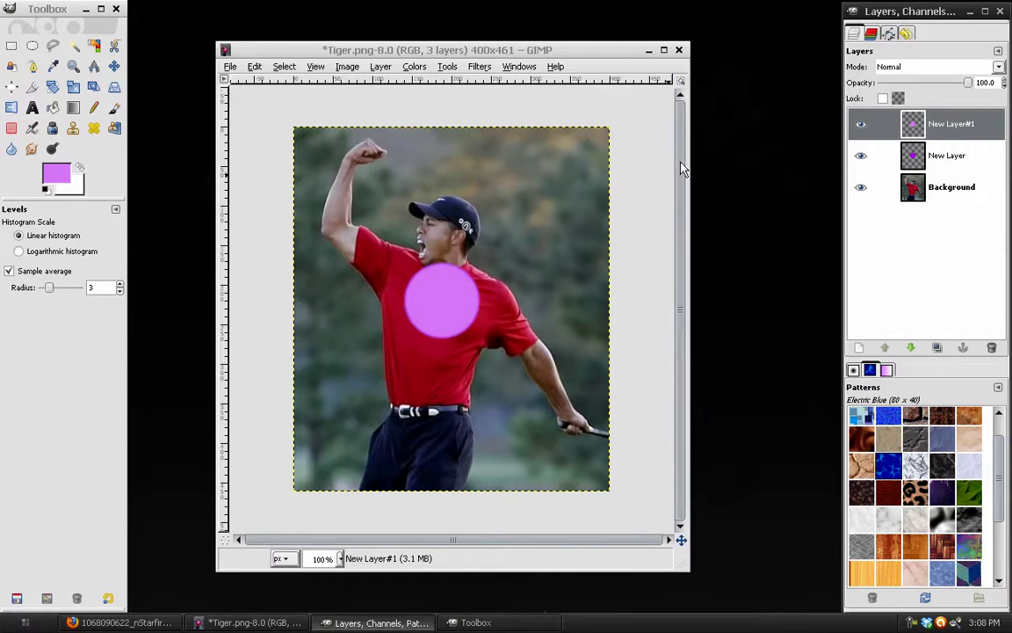
left_click(949, 157)
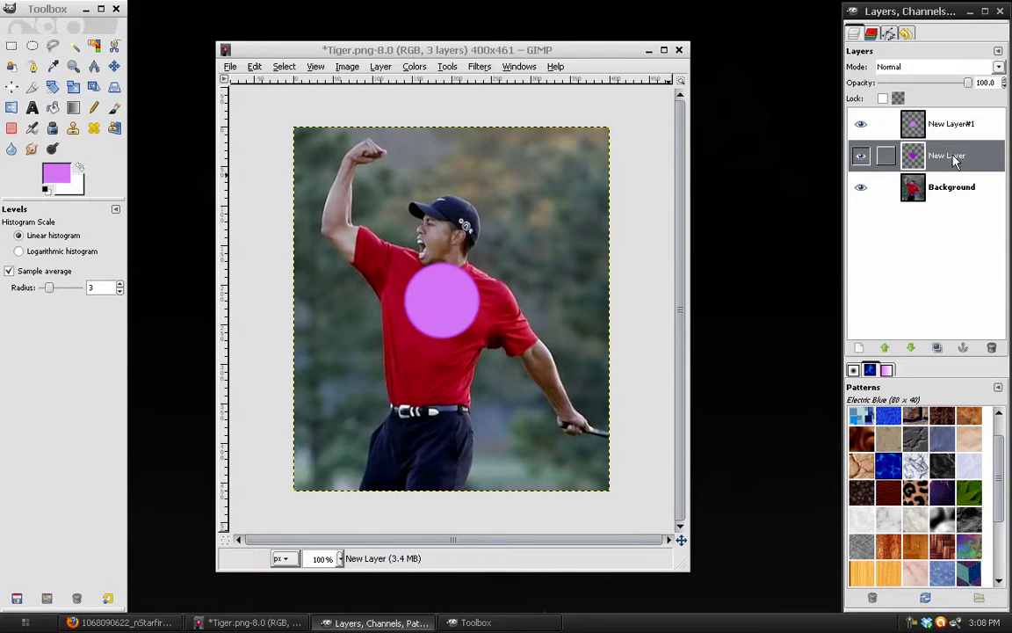
left_click(57, 170)
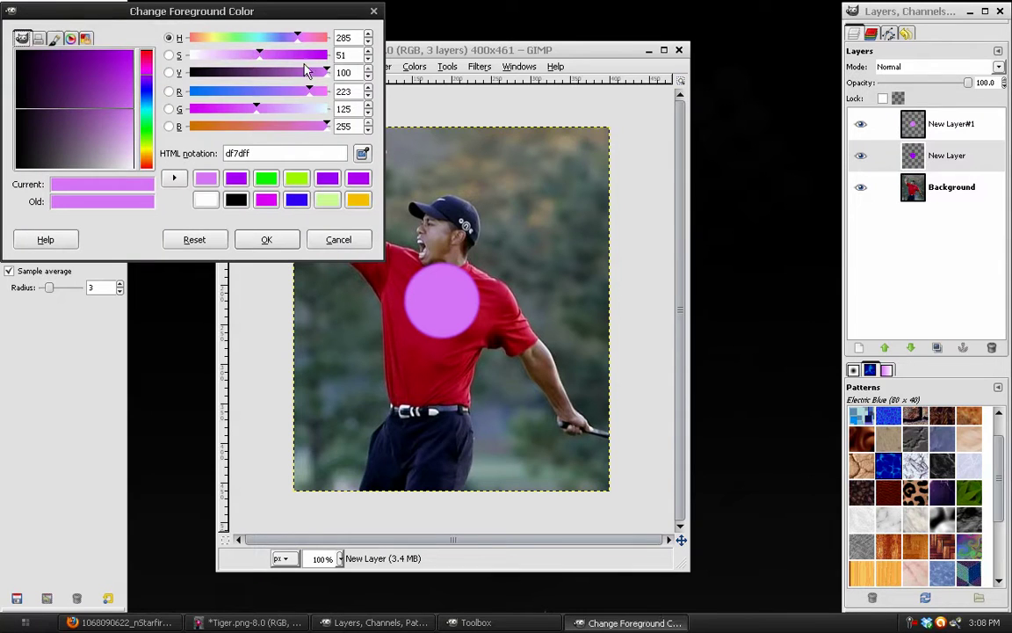
left_click_drag(304, 38, 327, 40)
left_click(338, 239)
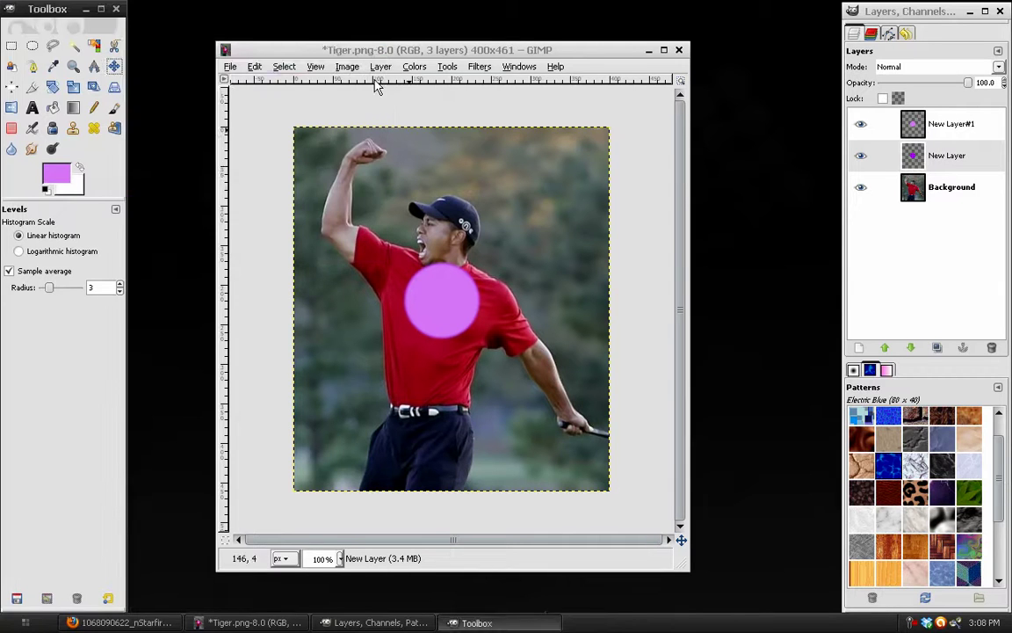